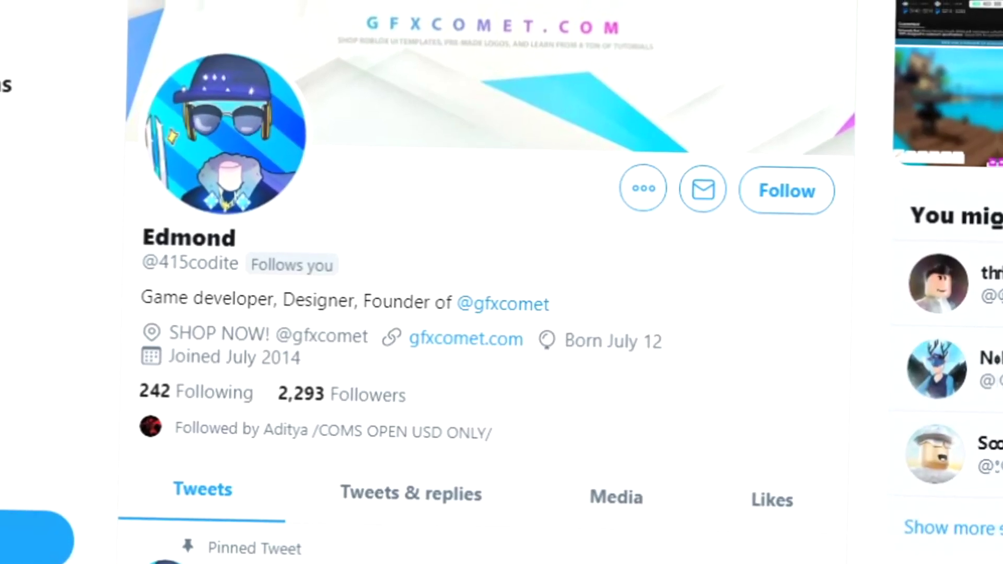
Follow the GFX COMET founder's profile and the GFX COMET profile on Twitter, turning on tweet notifications for both
click(779, 194)
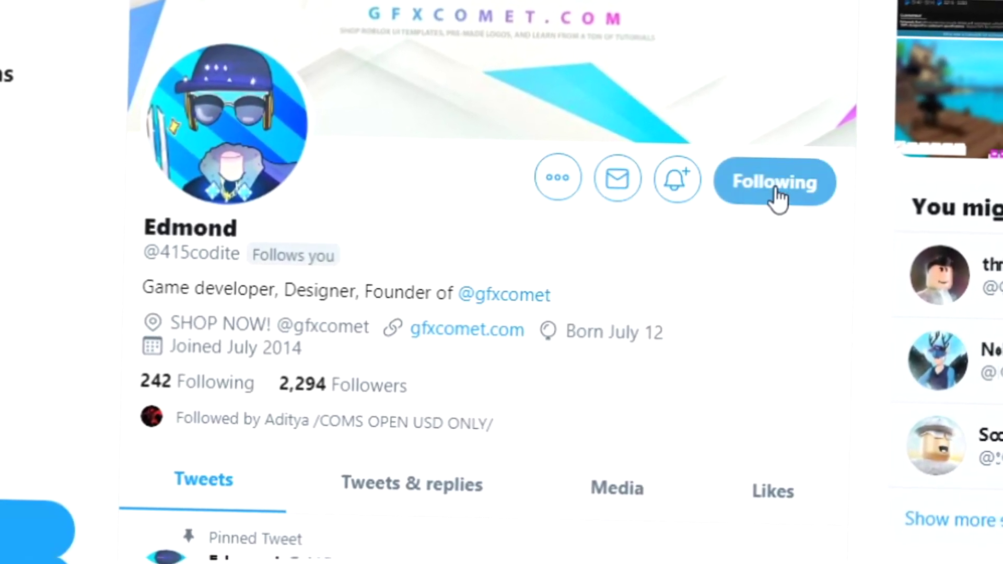
click(683, 183)
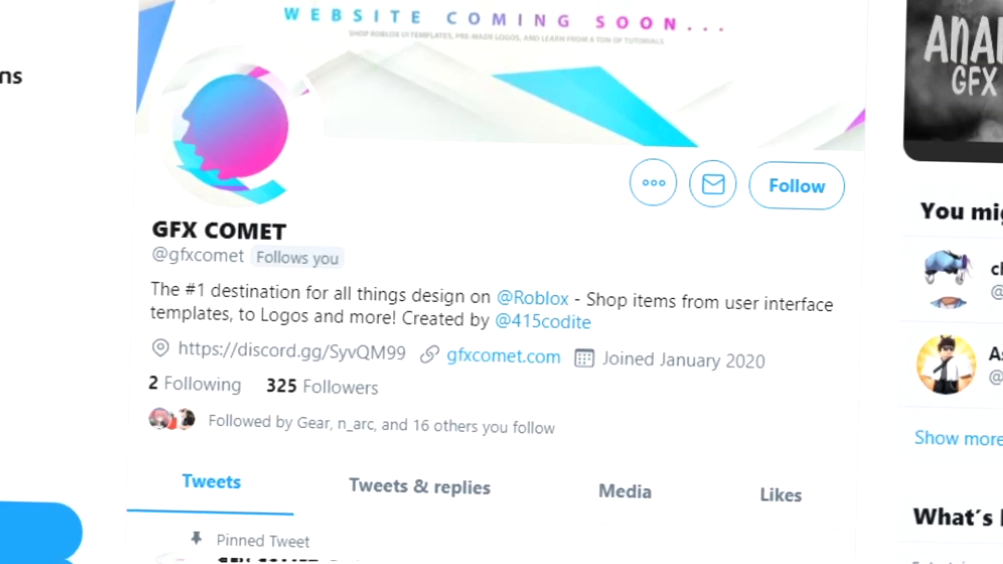
click(800, 196)
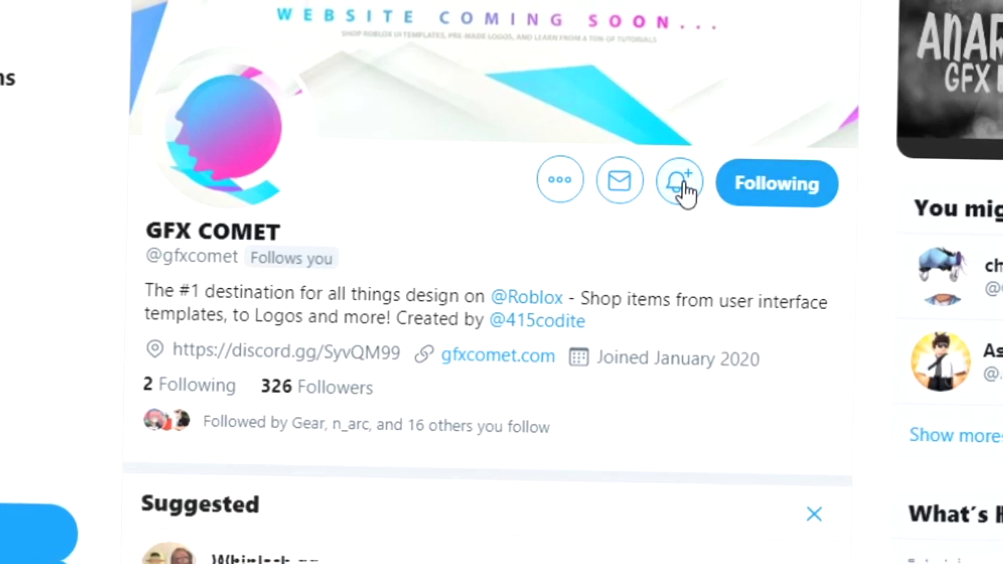
click(675, 187)
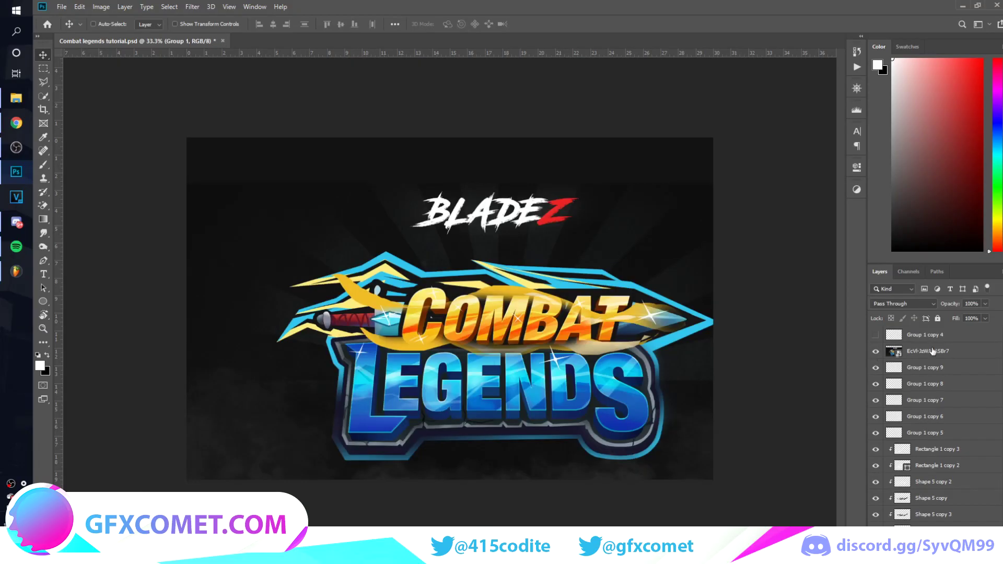
Centre the Combat Legends reference image on the canvas and hide its layer
click(933, 351)
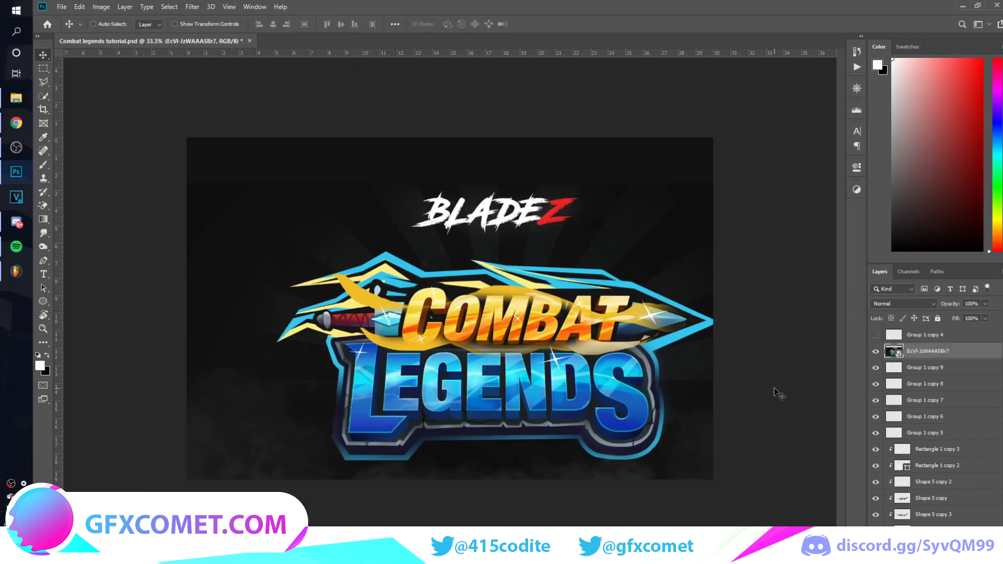
drag(694, 397, 632, 346)
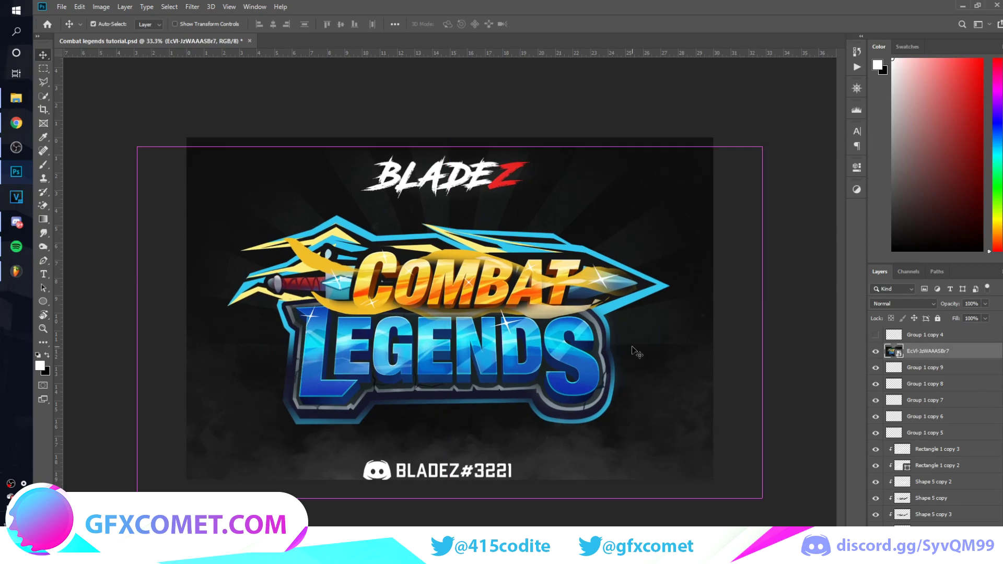
key(ctrl+plus)
key(ctrl+plus)
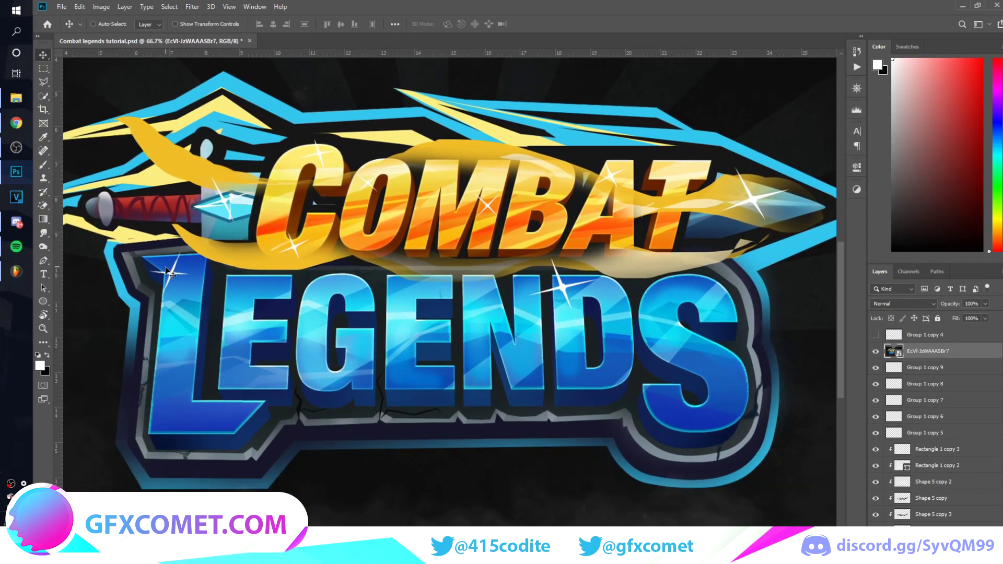
drag(259, 309, 296, 293)
click(876, 352)
Group all the SLAYING lettering layers, from Group 1 copy 9 down to Group 1
click(939, 369)
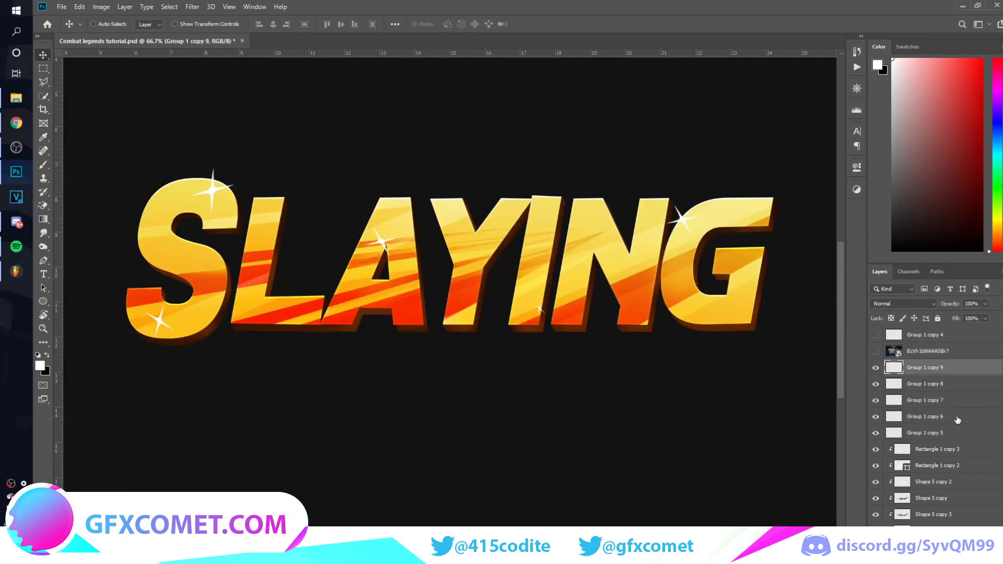
scroll(962, 450, down, 3)
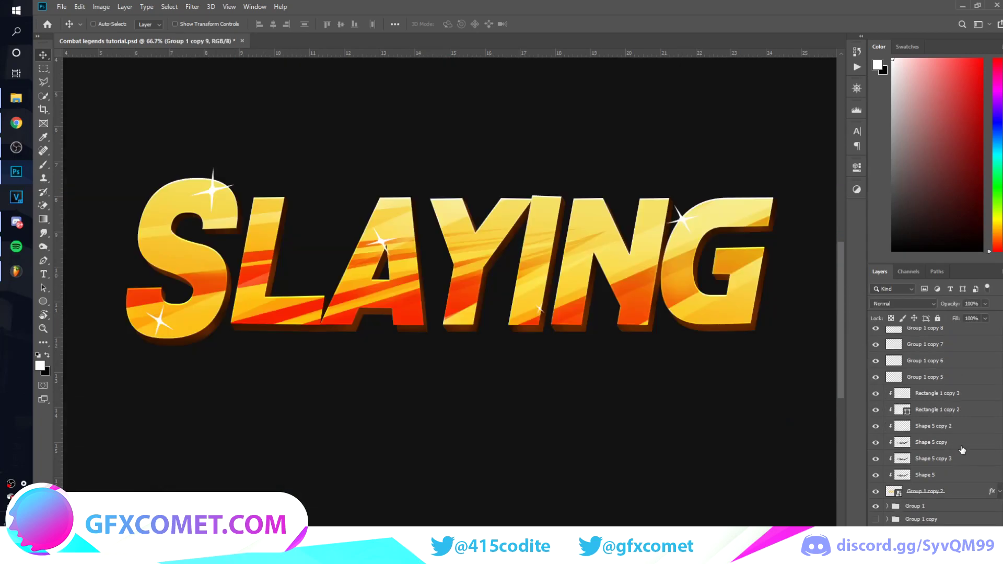
click(878, 507)
click(877, 506)
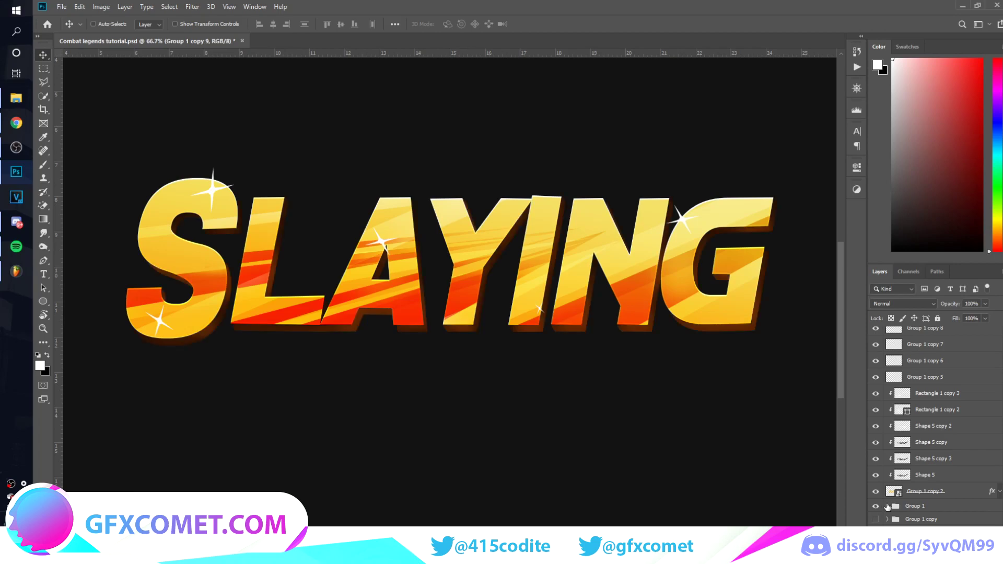
shift+click(926, 507)
scroll(967, 478, up, 3)
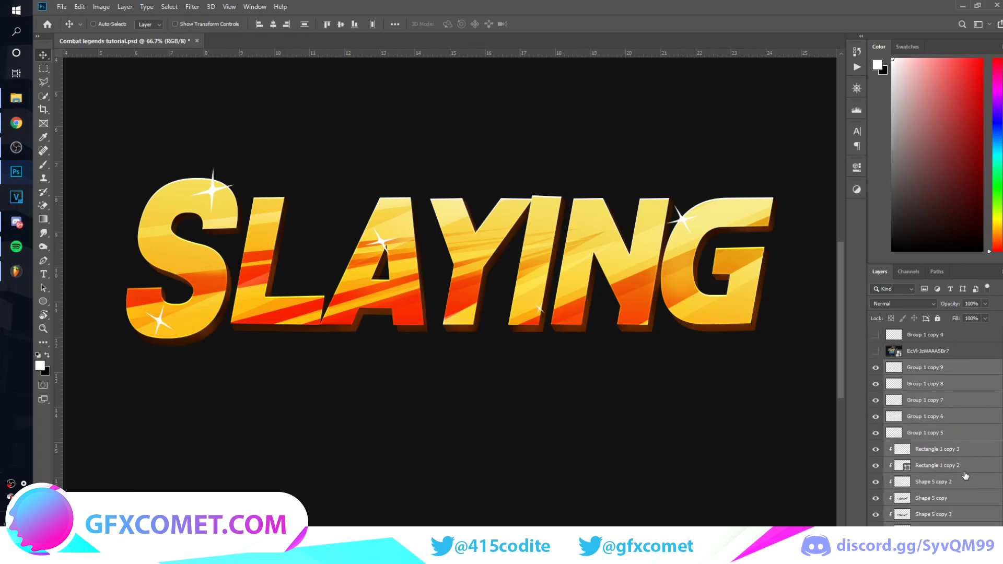
key(ctrl+g)
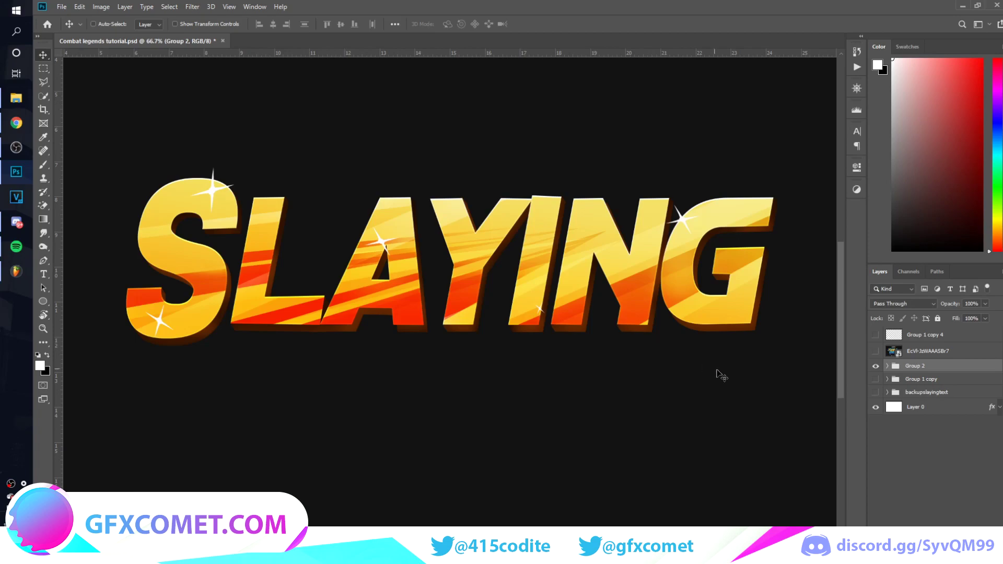
Move the grouped SLAYING lettering up into the upper half of the canvas
key(ctrl+minus)
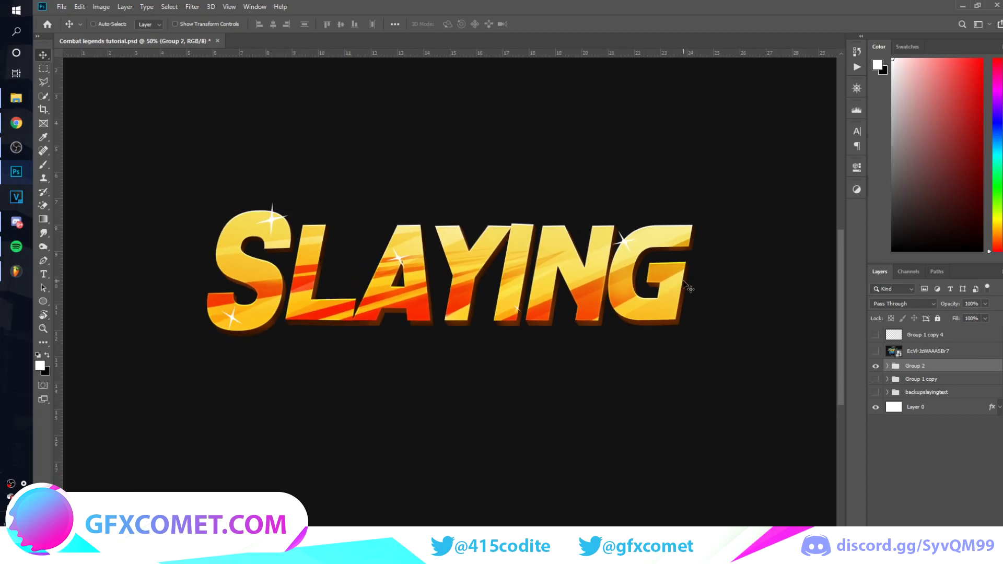
key(ctrl+minus)
drag(617, 322, 616, 257)
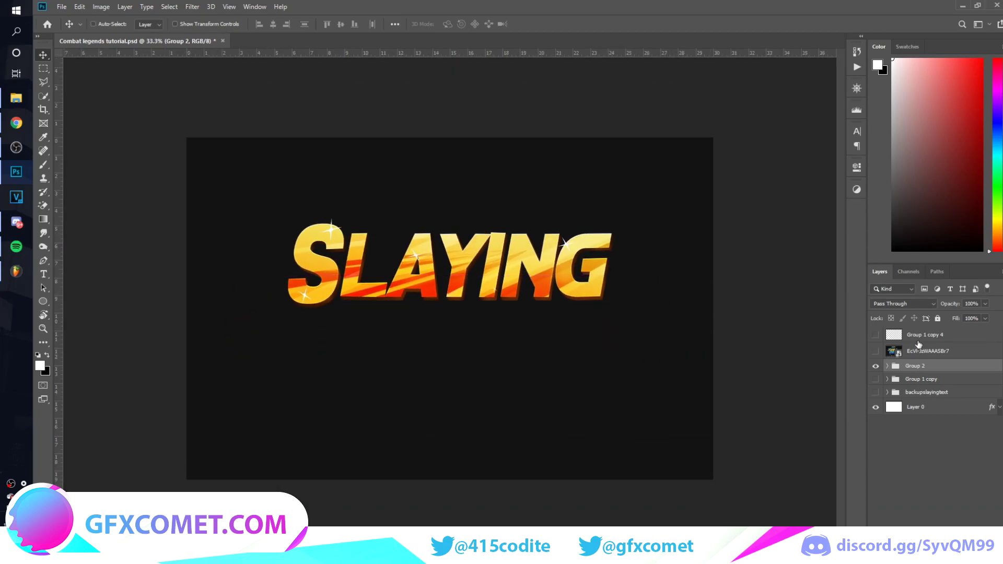
Compare the Combat Legends reference with the SLAYING group and Group 1 copy by toggling their visibility
click(877, 352)
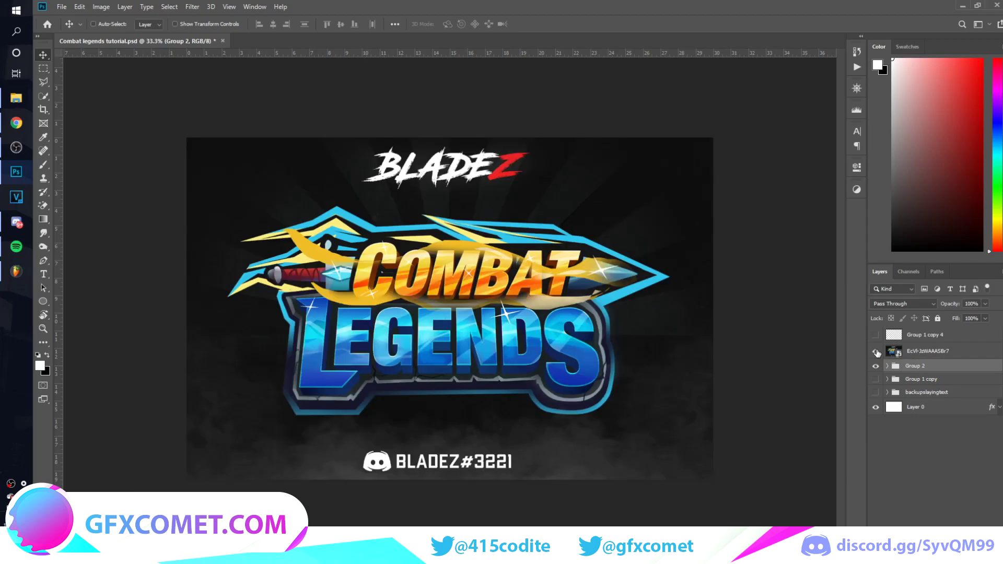
key(t)
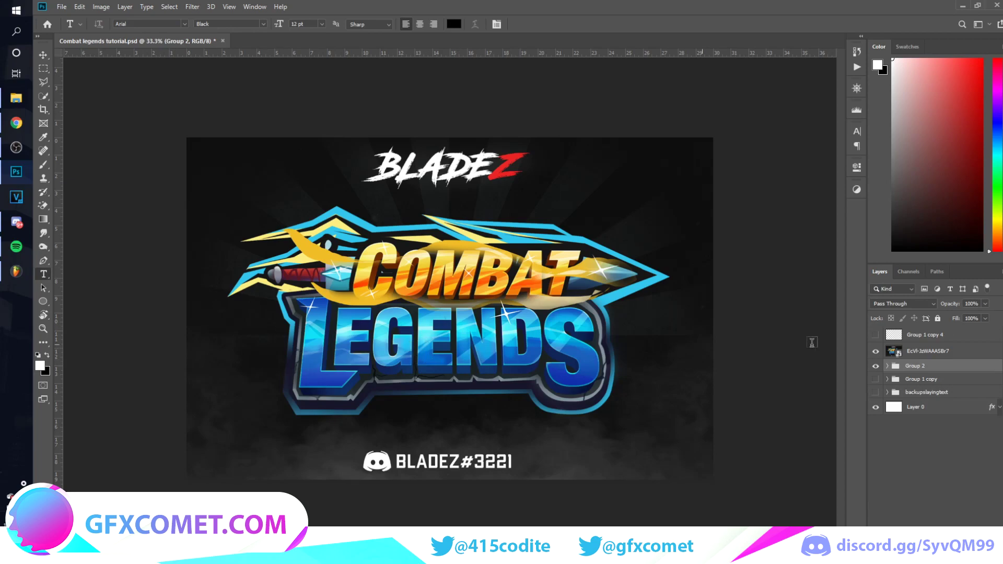
click(878, 352)
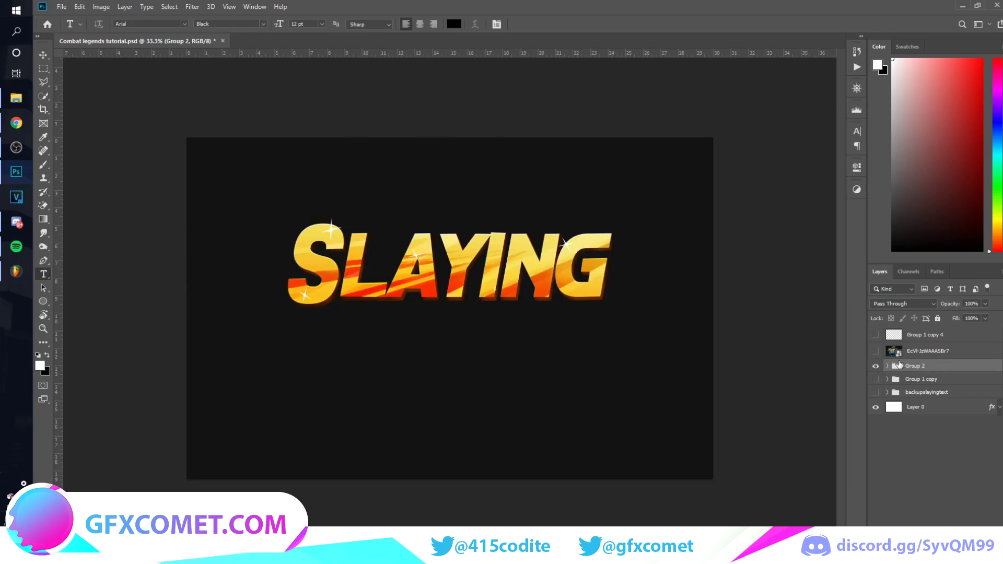
click(877, 367)
click(876, 379)
click(877, 379)
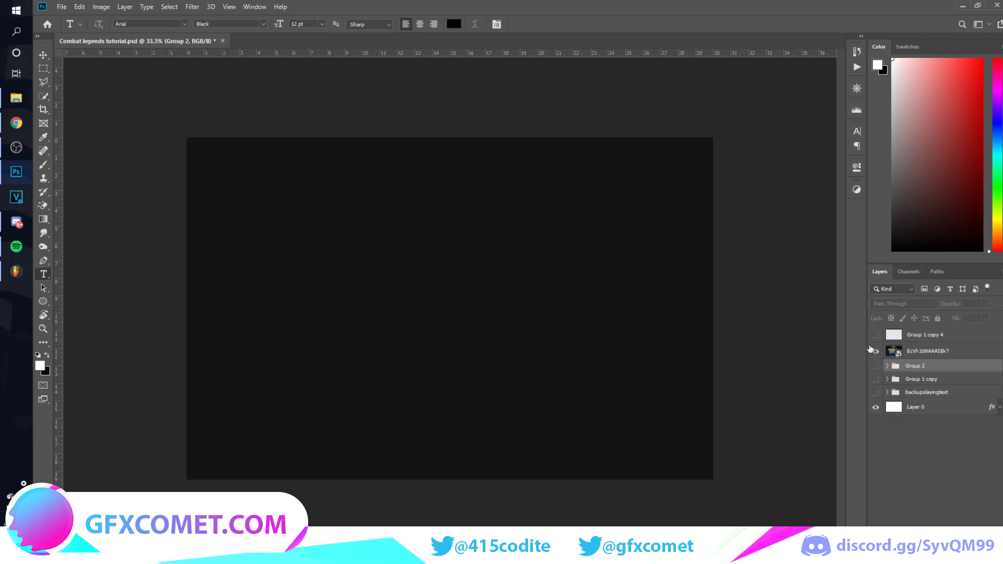
Show the reference and Group 2, and add an enlarged black letter L in Ariston Comic Demo above the reference
click(877, 352)
click(913, 355)
click(878, 368)
click(413, 361)
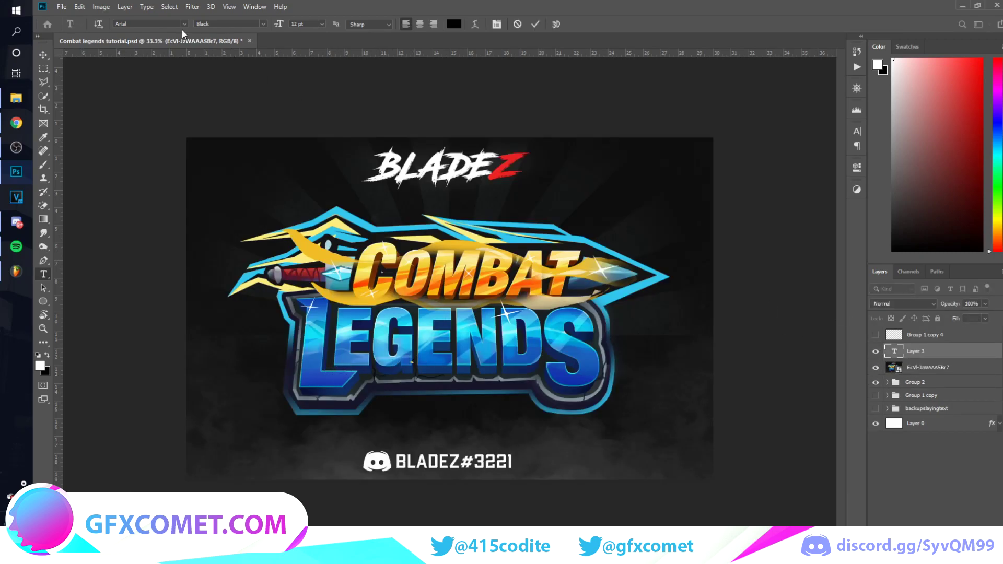
text(arist)
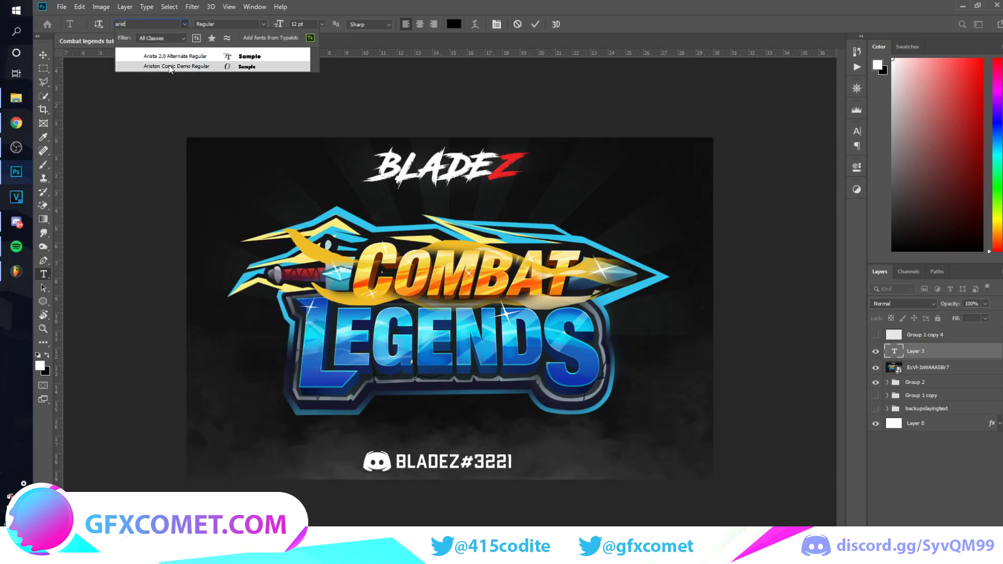
click(152, 66)
text(L)
key(ctrl+t)
drag(416, 356, 446, 430)
key(Return)
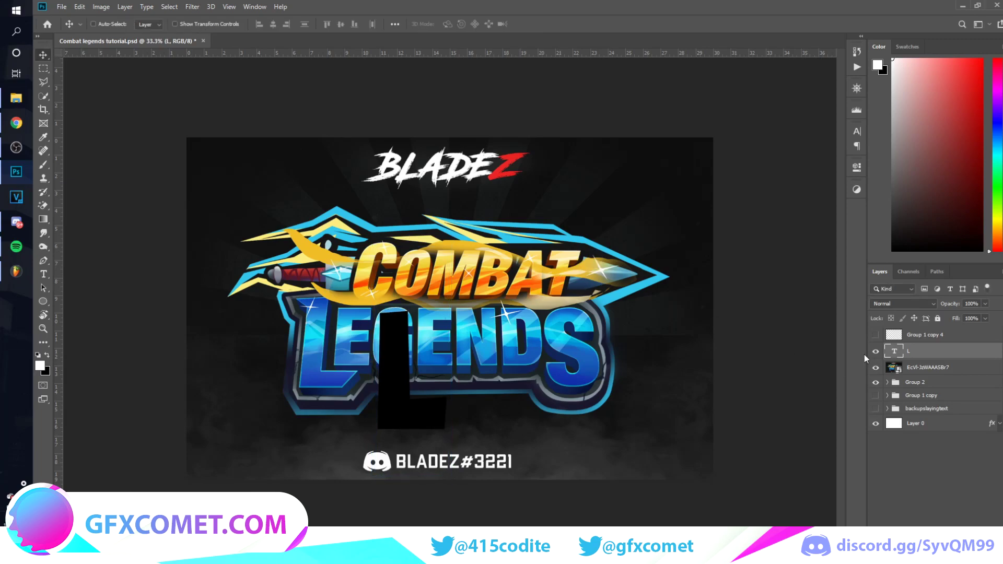
Isolate the backupslayingtext group to check which font its LAYING text uses, and hide the group again
click(875, 352)
click(875, 352)
click(875, 368)
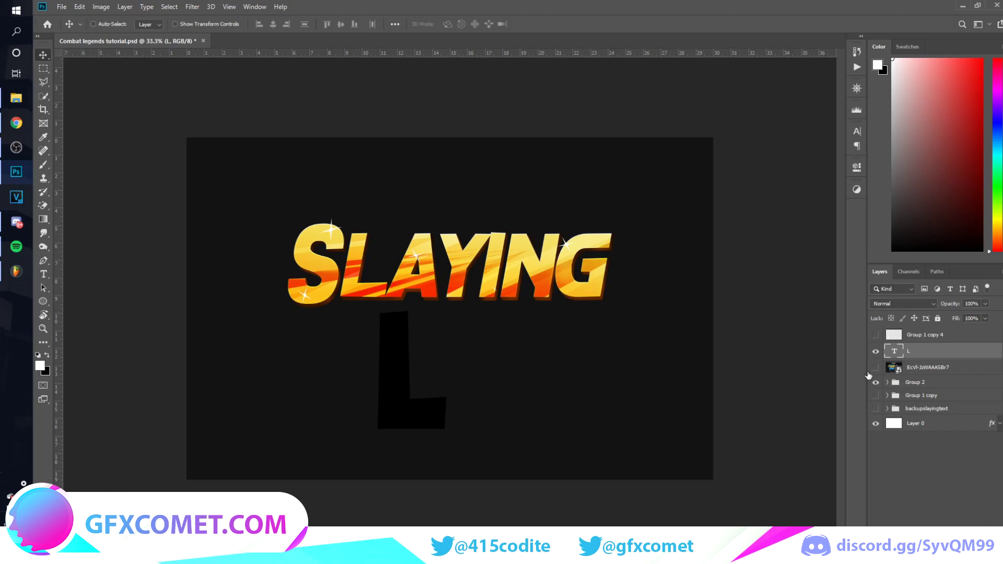
click(876, 383)
click(876, 351)
click(876, 408)
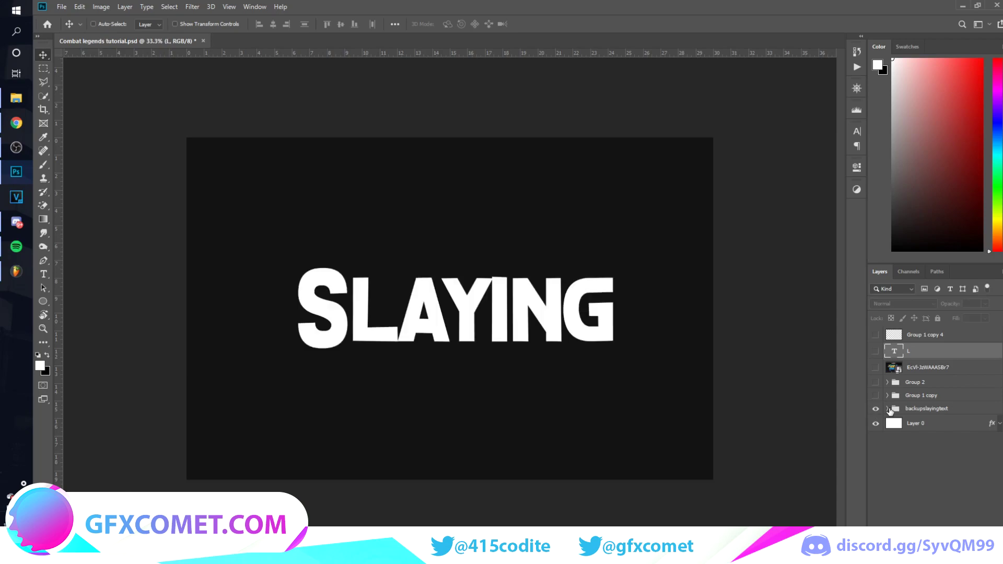
key(t)
click(514, 314)
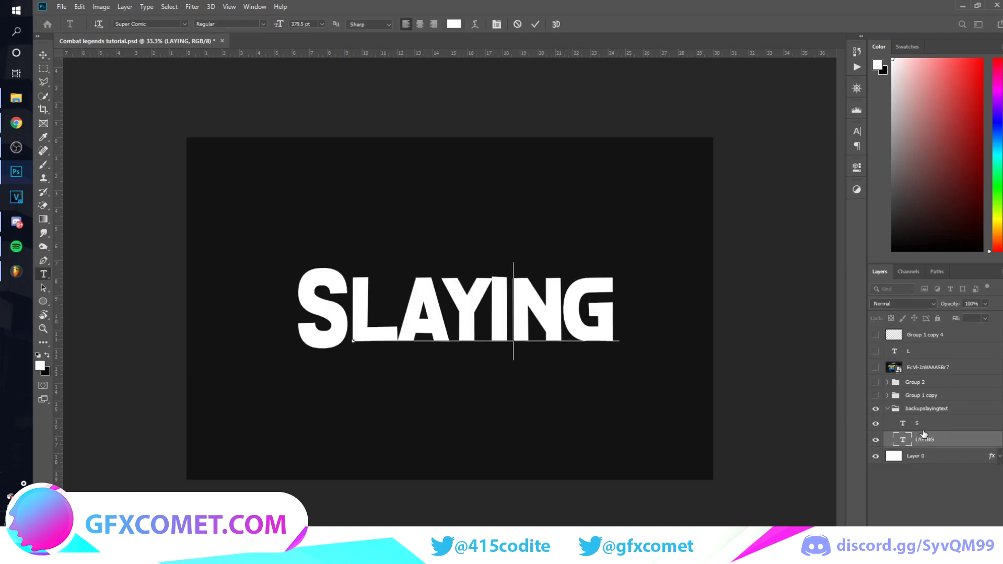
click(923, 411)
click(888, 409)
click(876, 408)
Show the L layer on its own and change the letter's font to Super Comic Regular
click(875, 351)
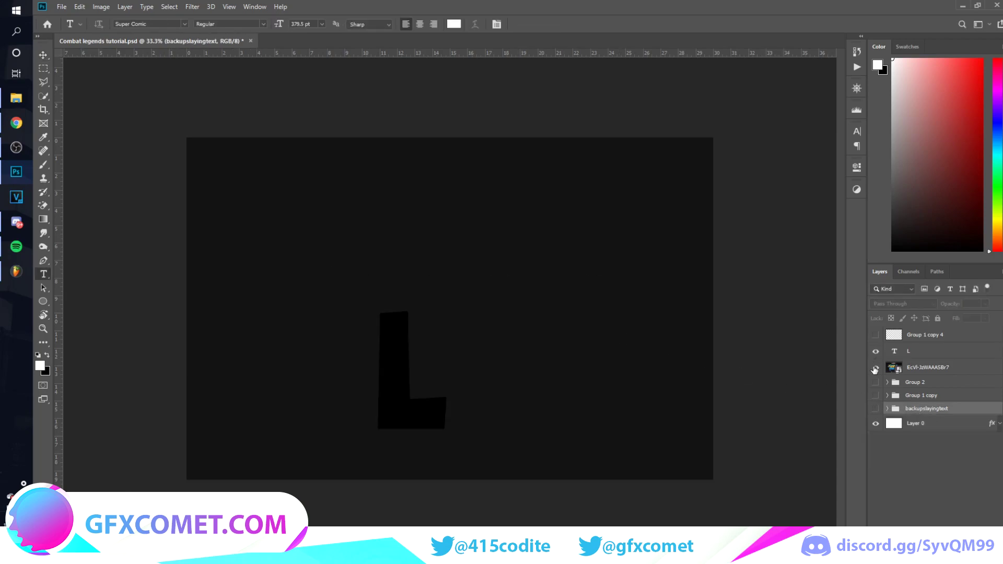
click(876, 368)
click(912, 352)
click(876, 368)
double_click(385, 369)
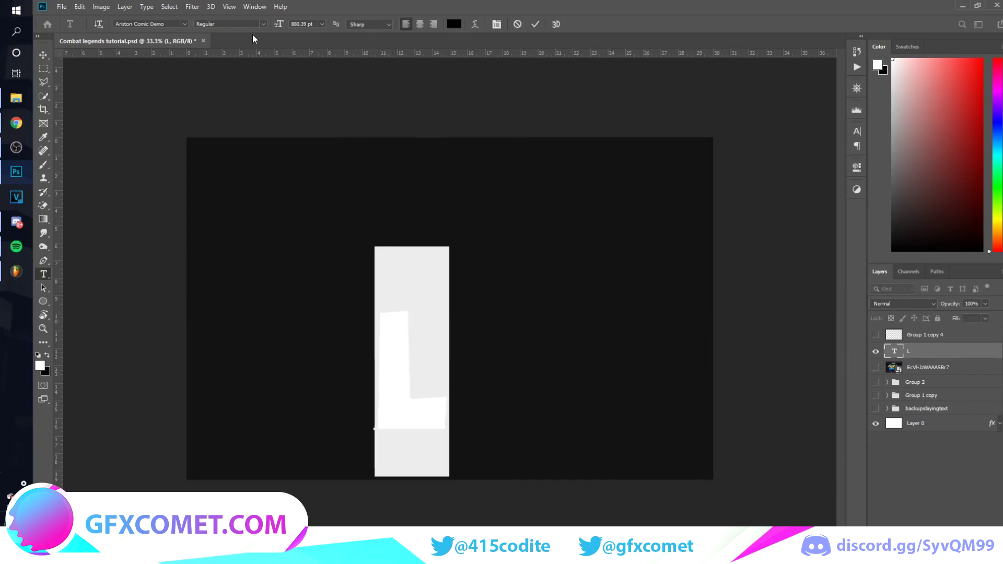
text(super)
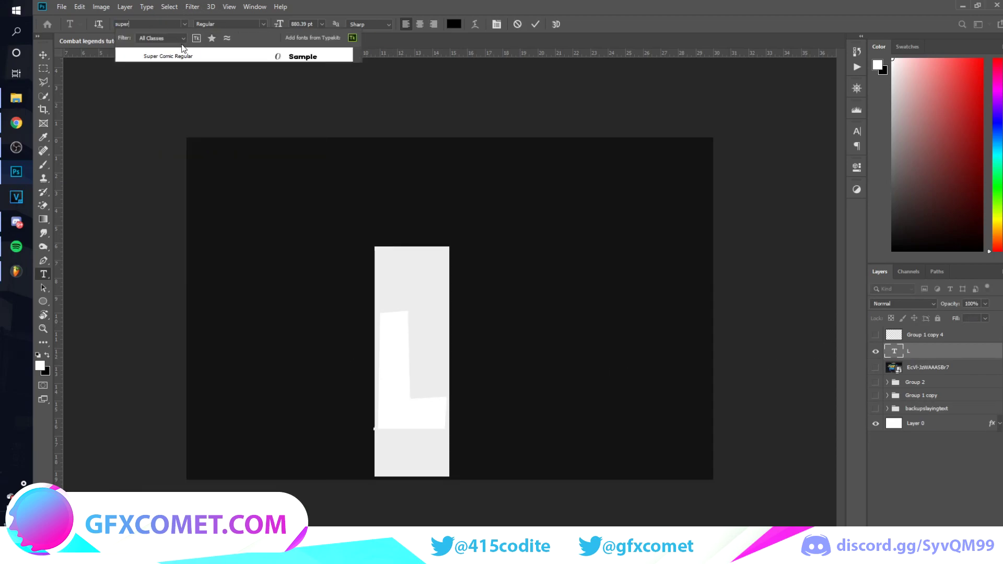
click(183, 58)
click(43, 55)
Show the Combat Legends reference and try the L against the start of its LEGENDS word
click(876, 368)
click(912, 372)
drag(435, 390, 357, 382)
key(ctrl+z)
click(912, 354)
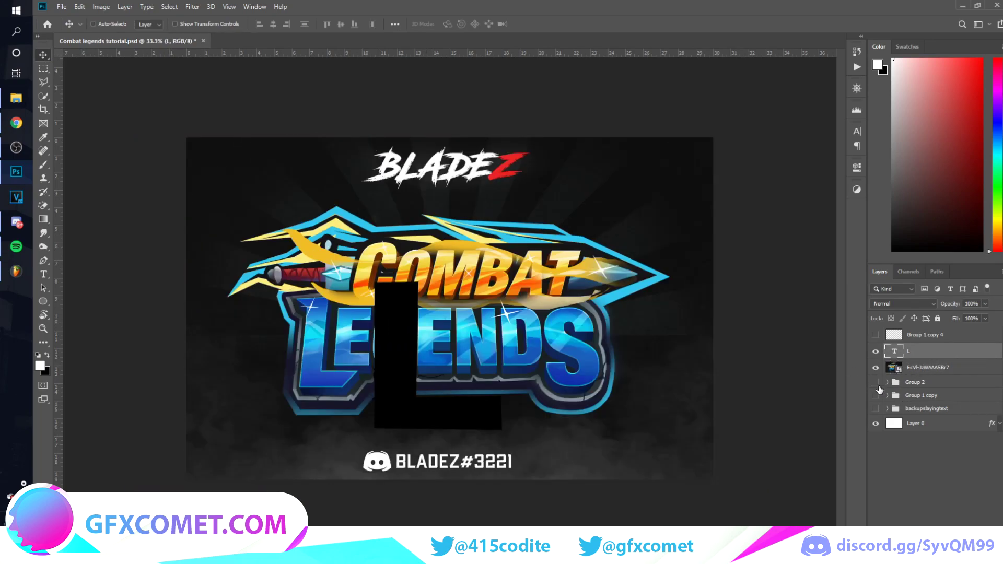
drag(453, 355, 334, 366)
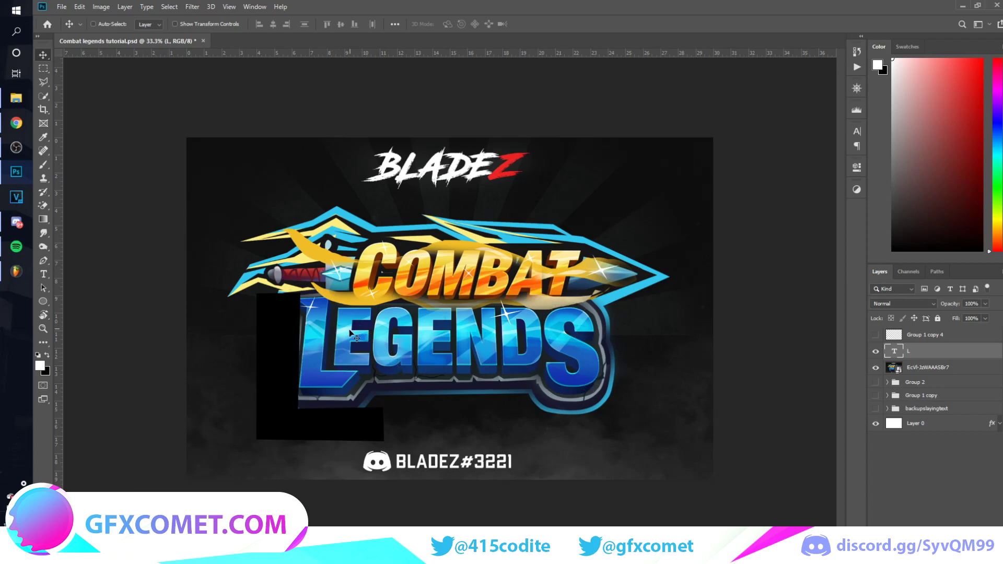
click(876, 368)
click(876, 368)
drag(347, 306, 335, 381)
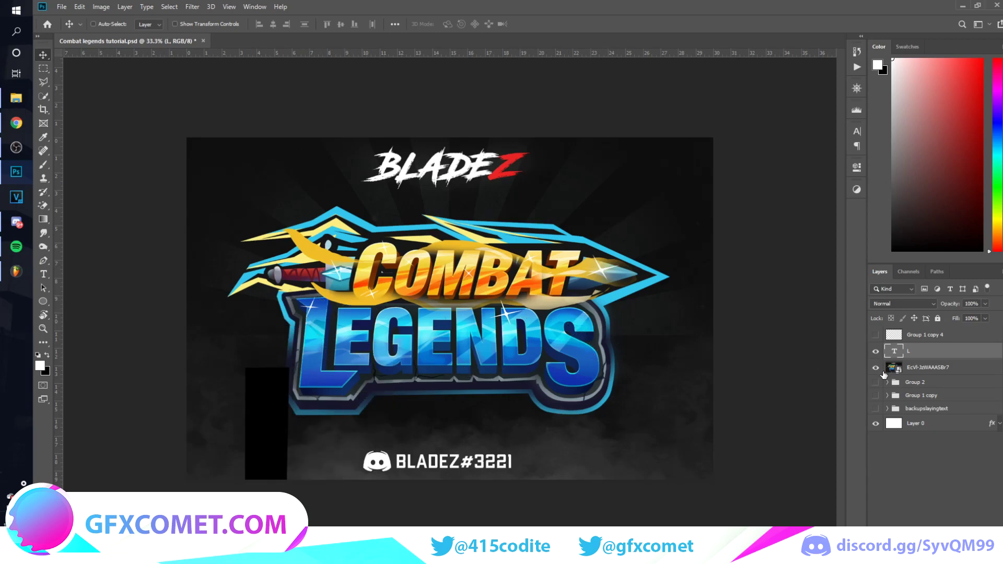
Swap the reference image for the SLAYING group and move the L to the start of the word
click(876, 368)
click(876, 383)
drag(384, 398, 405, 298)
Set the L's text colour to white
key(t)
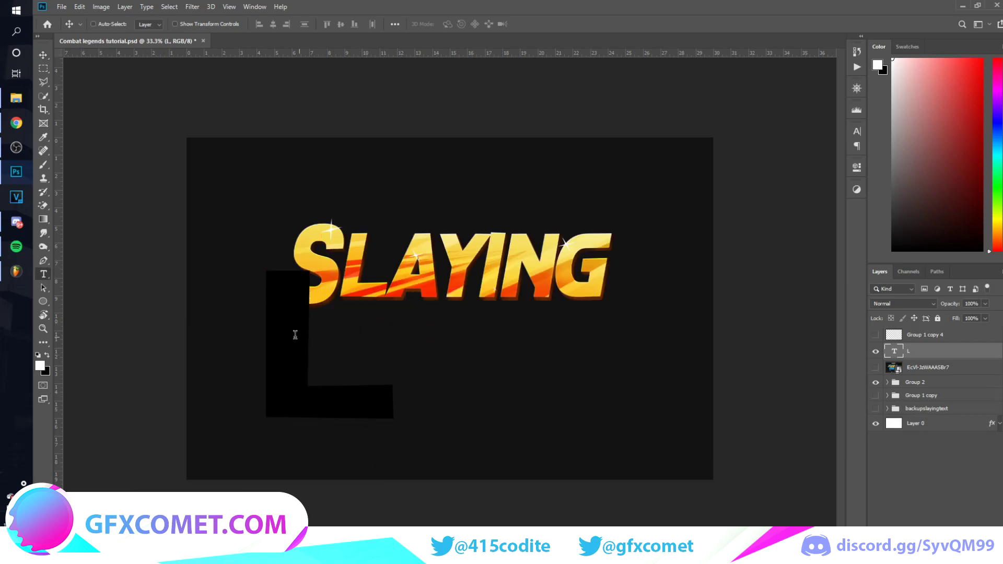
click(294, 333)
key(ctrl+a)
click(454, 24)
drag(779, 330, 664, 268)
click(905, 267)
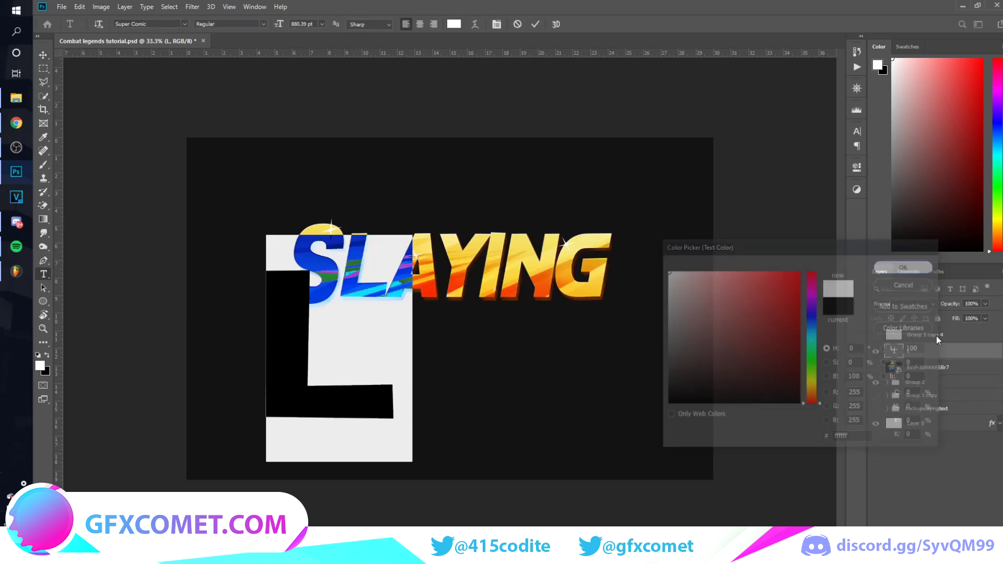
Scale the white L down to about 620 pt
click(936, 351)
key(ctrl+t)
drag(411, 234, 379, 260)
key(Return)
Place the L under the start of SLAYING and add a copy beside it that reads EGEND
key(v)
drag(364, 336, 400, 350)
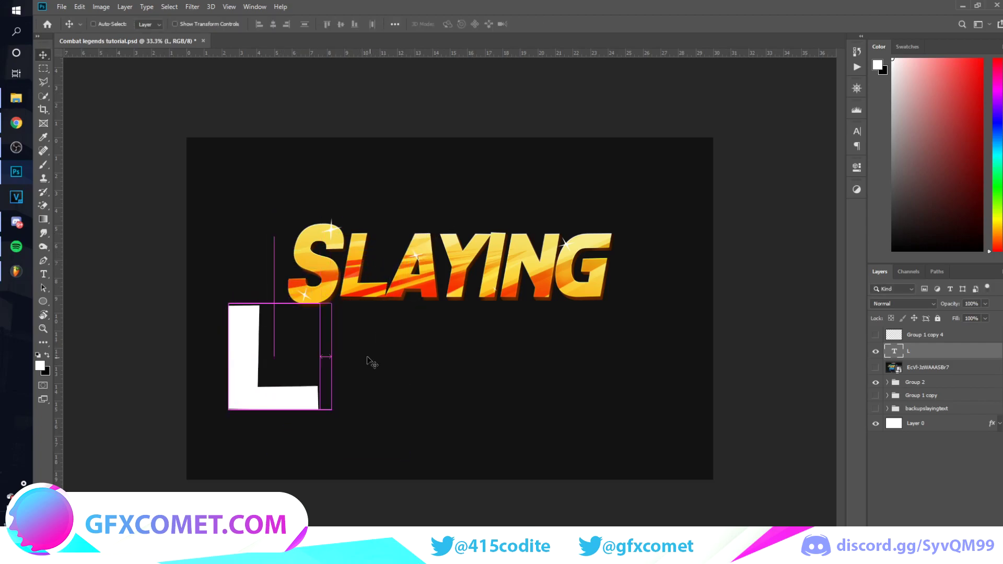
key(t)
double_click(344, 347)
text(EGEN)
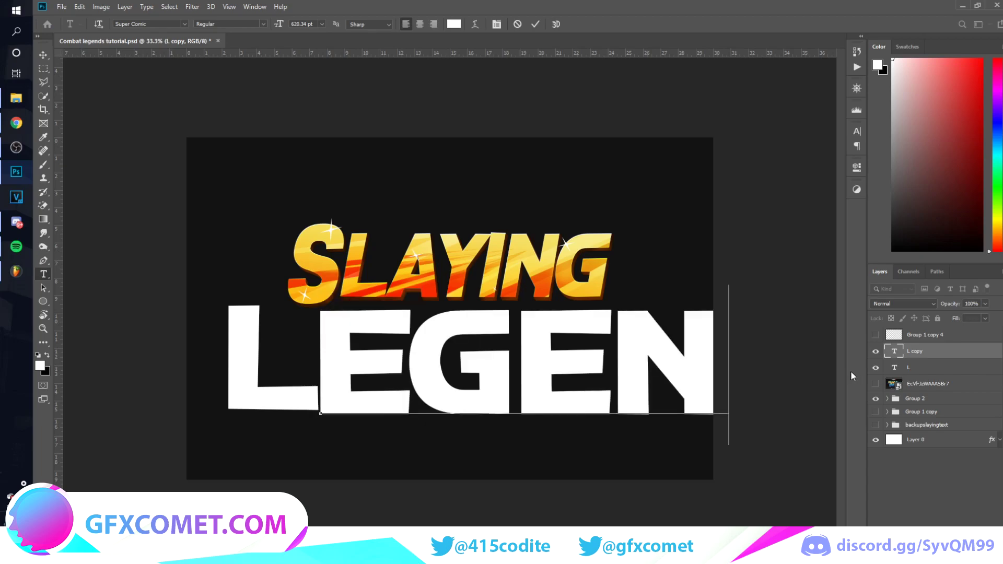
text(D)
key(ctrl+Return)
Scale the EGEND text down so it fits beside the upper part of the large L
key(ctrl+t)
alt+drag(715, 265, 580, 340)
key(Return)
Duplicate the L to the end of the word, change the copy to S, and align it with the L
click(916, 367)
drag(308, 346, 660, 355)
key(t)
drag(596, 379, 780, 381)
text(S)
click(928, 371)
key(v)
drag(684, 358, 683, 359)
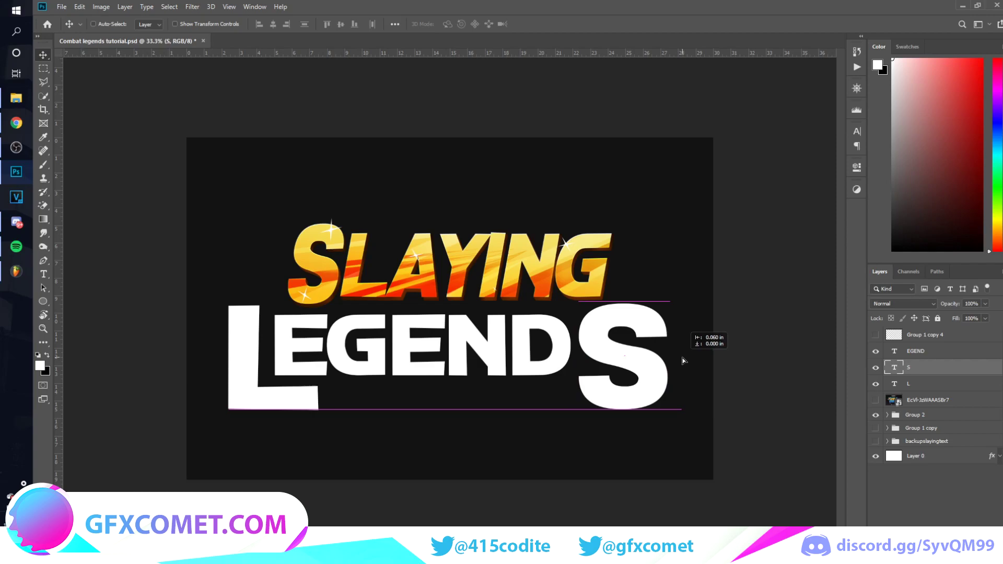
Move the reference image layer above the letter layers, then refit the LEGENDS letters and recentre the whole logo on the canvas
click(876, 400)
drag(881, 402, 902, 346)
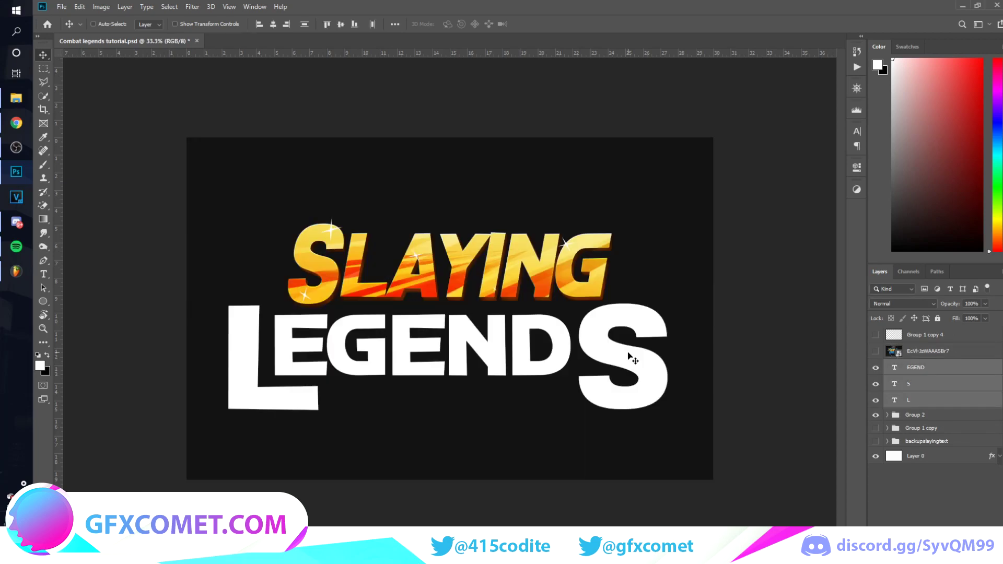
key(ctrl+t)
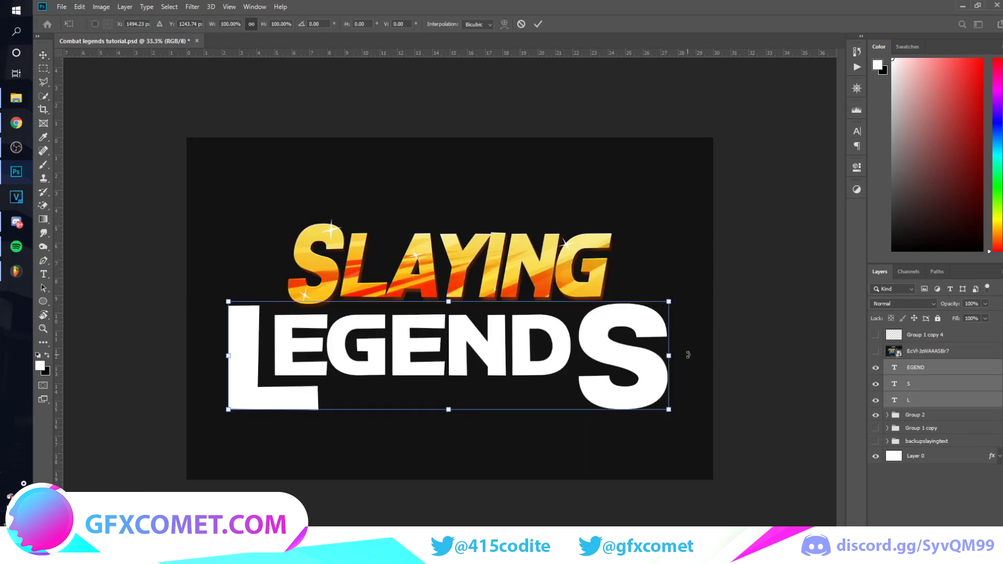
drag(671, 359, 618, 357)
key(ctrl+z)
key(Return)
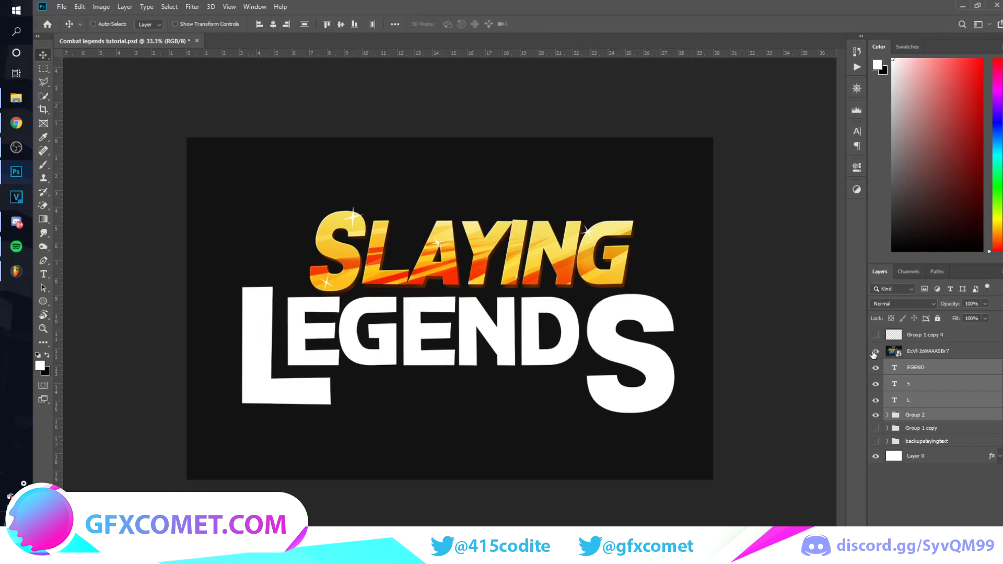
Examine the LEGENDS lettering in the Combat Legends reference image up close and compare it with the current logo
click(874, 353)
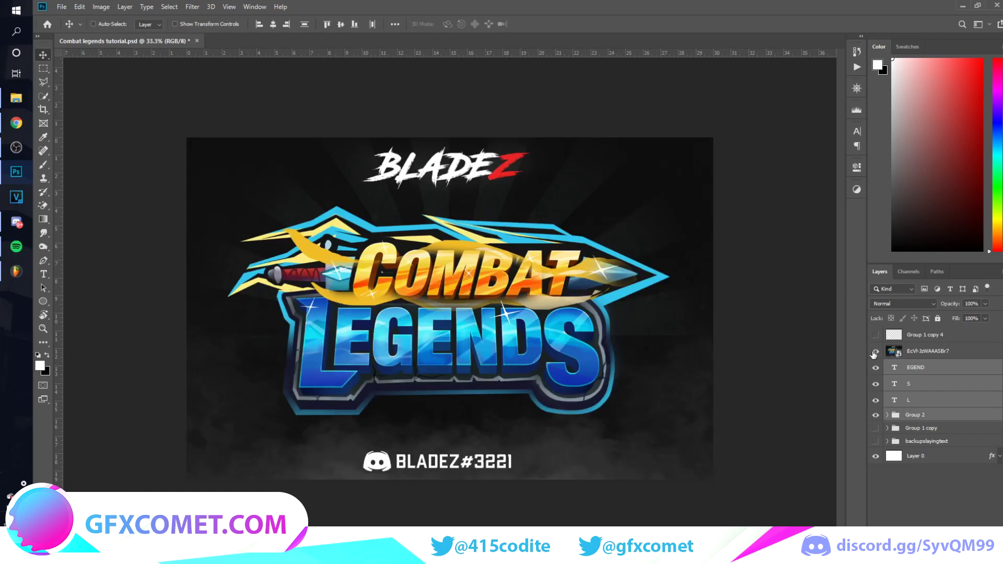
key(ctrl+plus)
key(ctrl+plus)
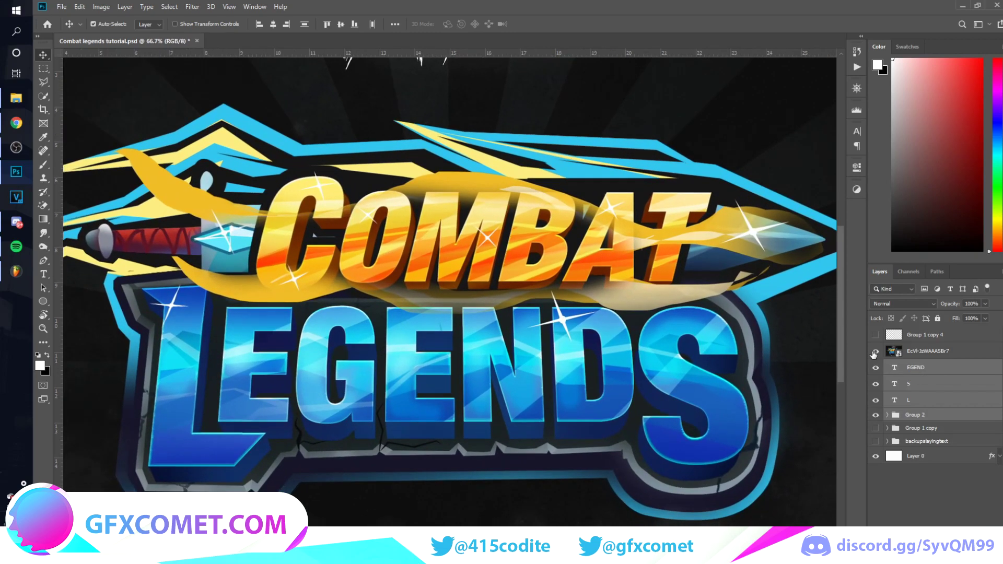
scroll(803, 372, down, 2)
click(876, 351)
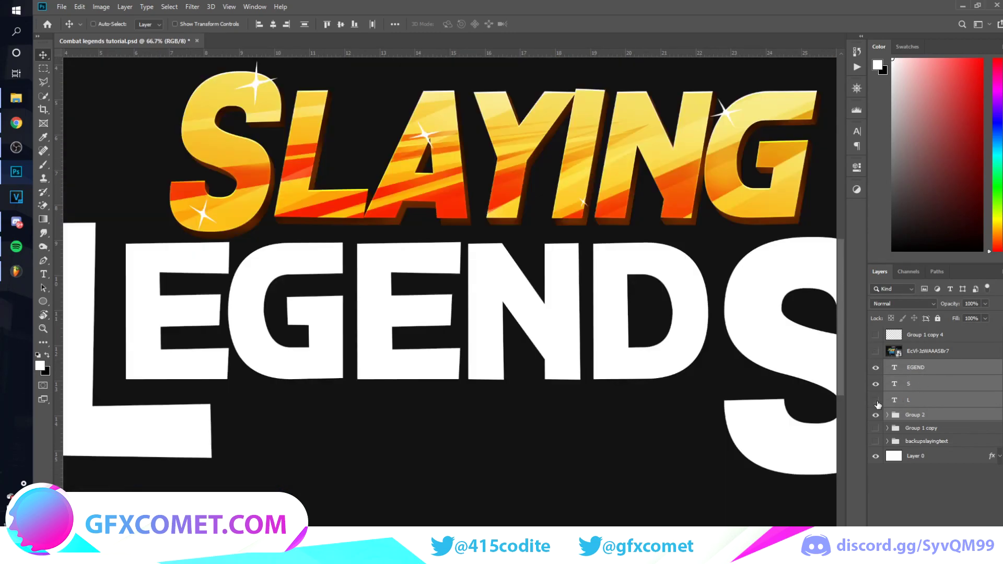
click(876, 400)
click(938, 403)
right_click(946, 404)
click(862, 105)
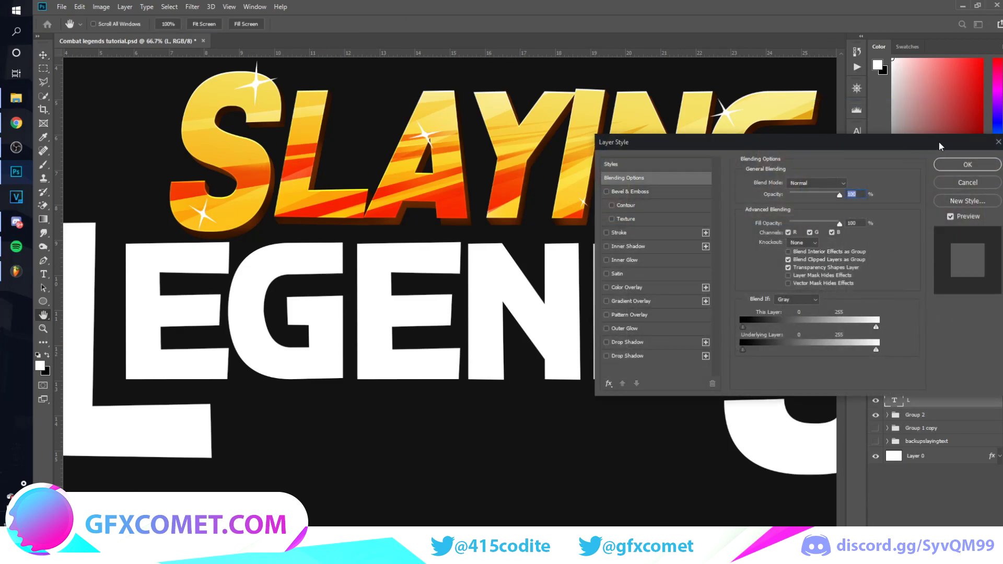
drag(939, 142, 674, 143)
key(Escape)
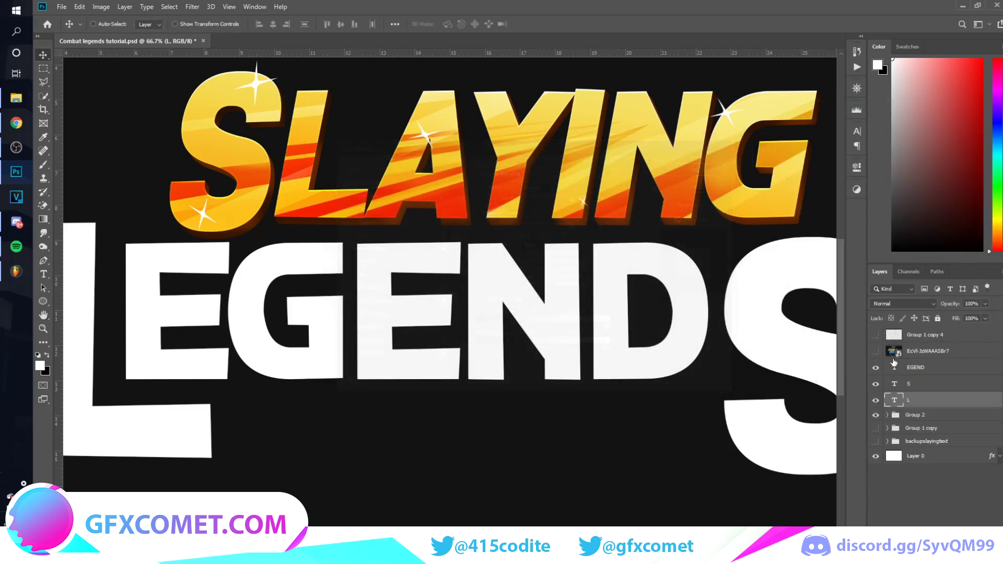
Show the reference image and move its layer beneath the EGEND, S and L text layers
click(876, 351)
drag(925, 398, 950, 344)
shift+click(950, 373)
click(955, 388)
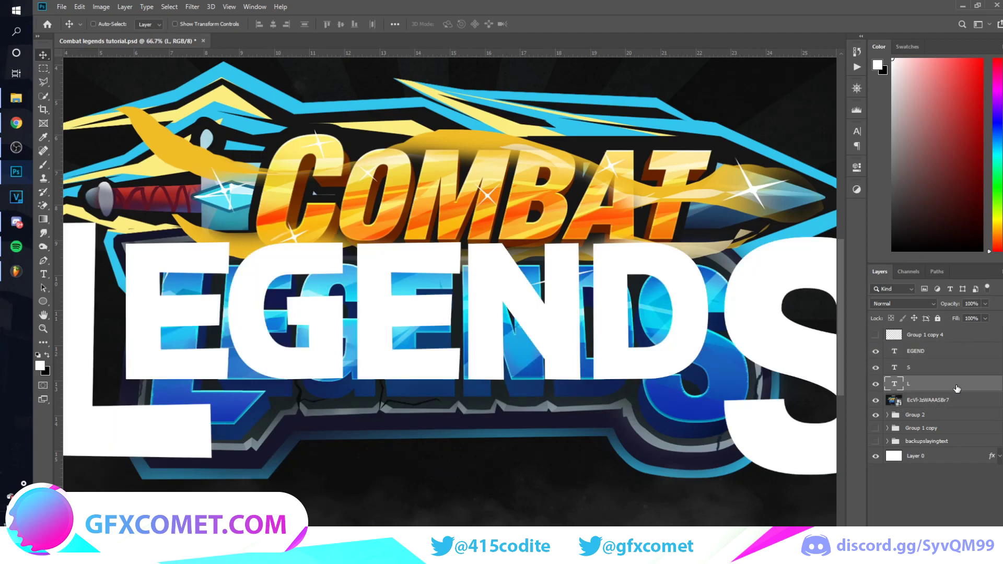
Apply a Color Overlay to the L using light blue #18c5ef sampled from the reference lettering
double_click(957, 390)
click(365, 293)
drag(544, 152, 797, 166)
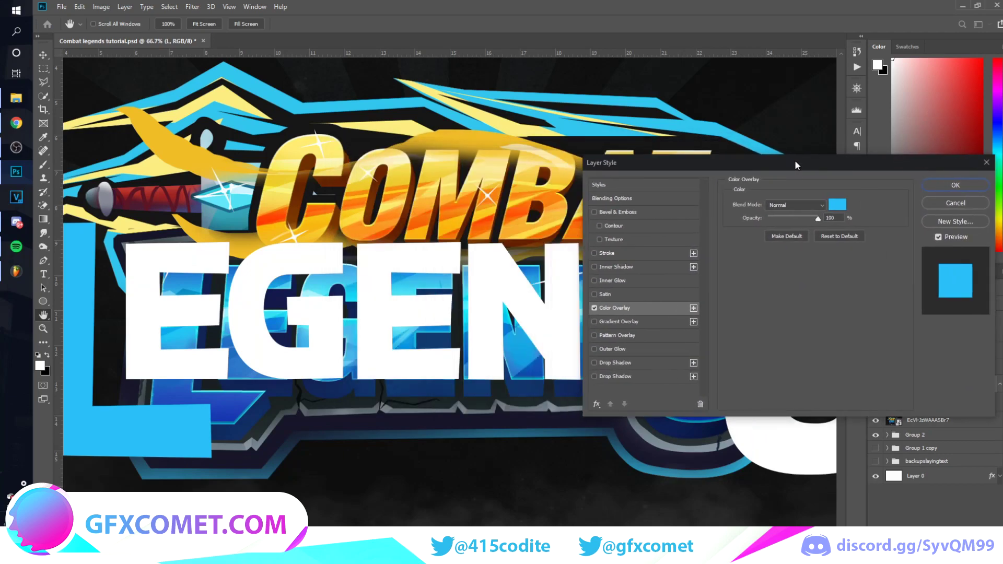
click(839, 205)
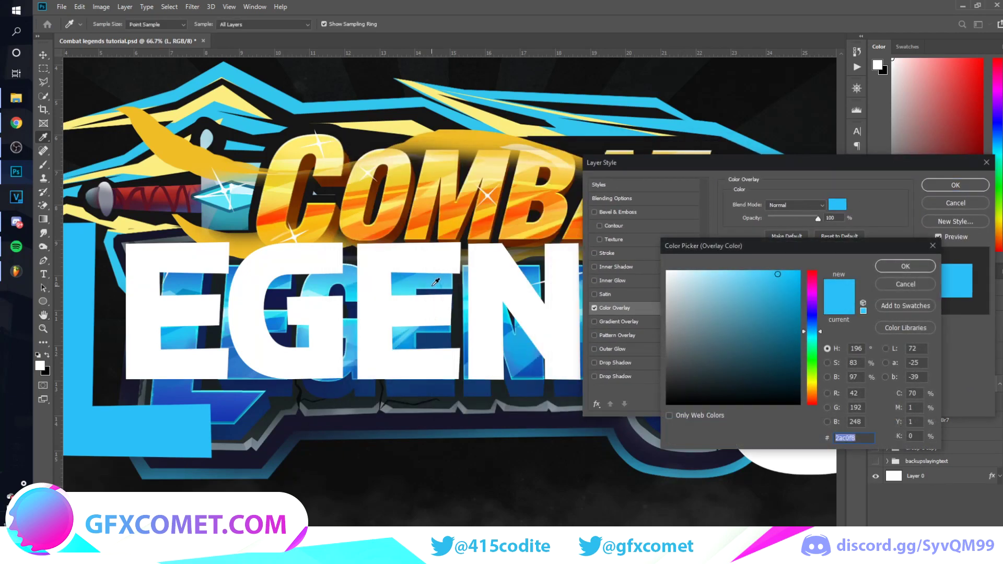
click(357, 286)
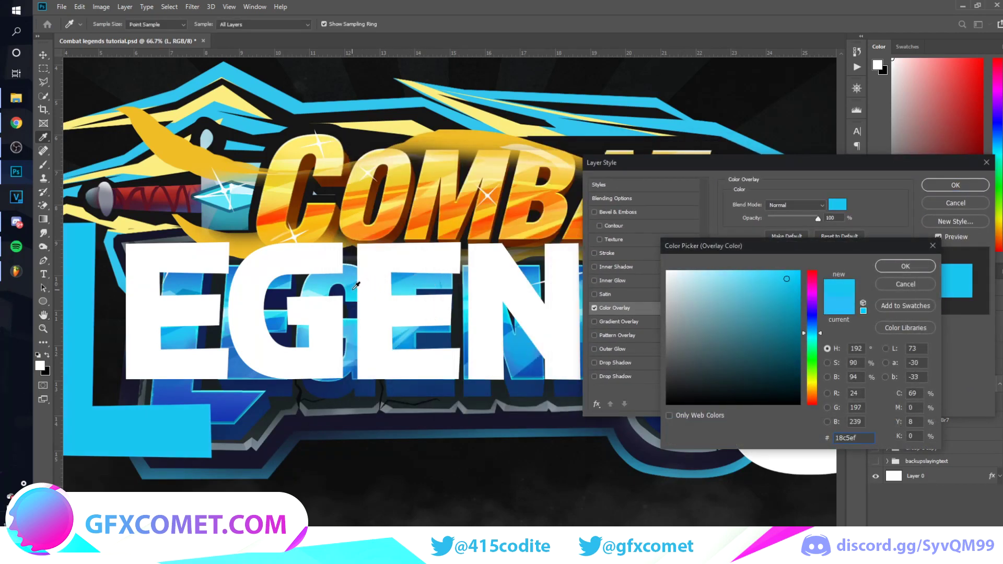
click(906, 266)
click(956, 185)
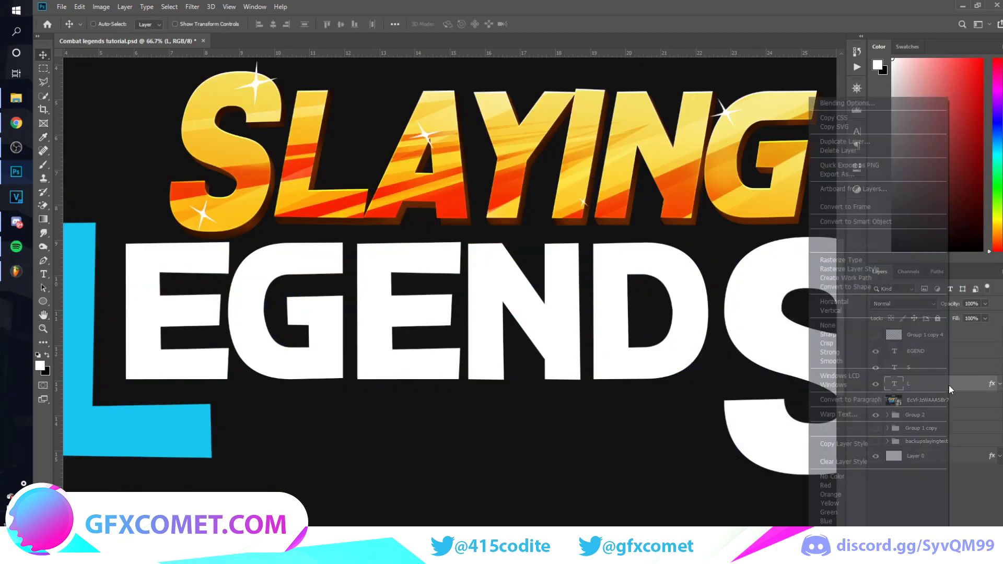
Copy the L's layer style and paste it onto the S and EGEND text layers
right_click(949, 385)
click(885, 444)
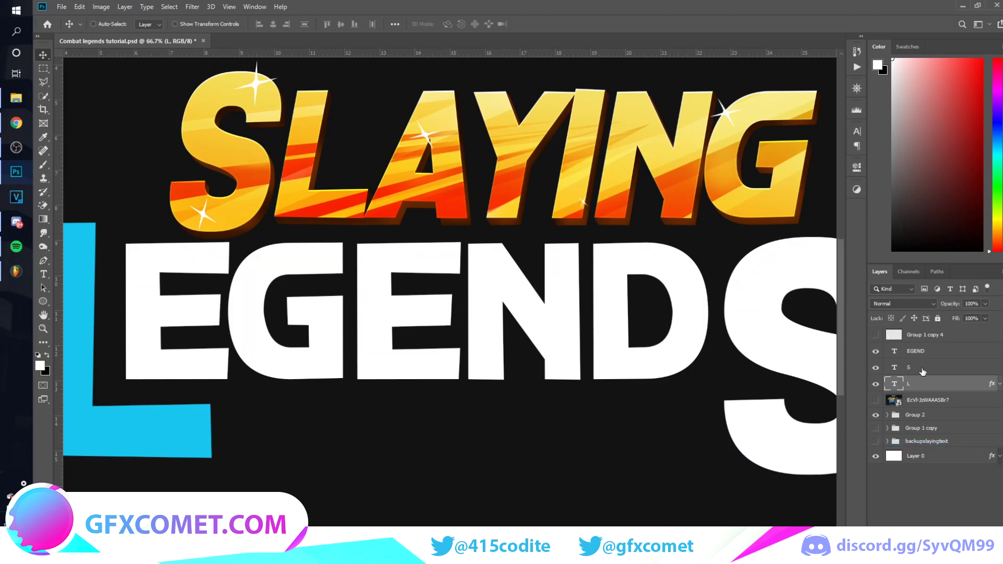
click(925, 368)
right_click(932, 369)
click(960, 356)
ctrl+click(961, 356)
right_click(961, 356)
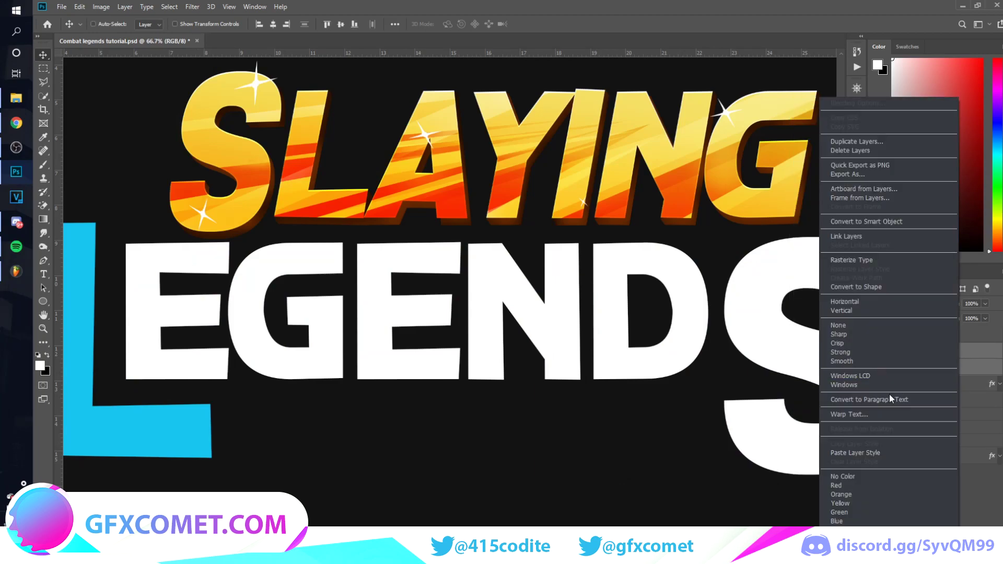
click(883, 454)
key(ctrl+minus)
key(ctrl+minus)
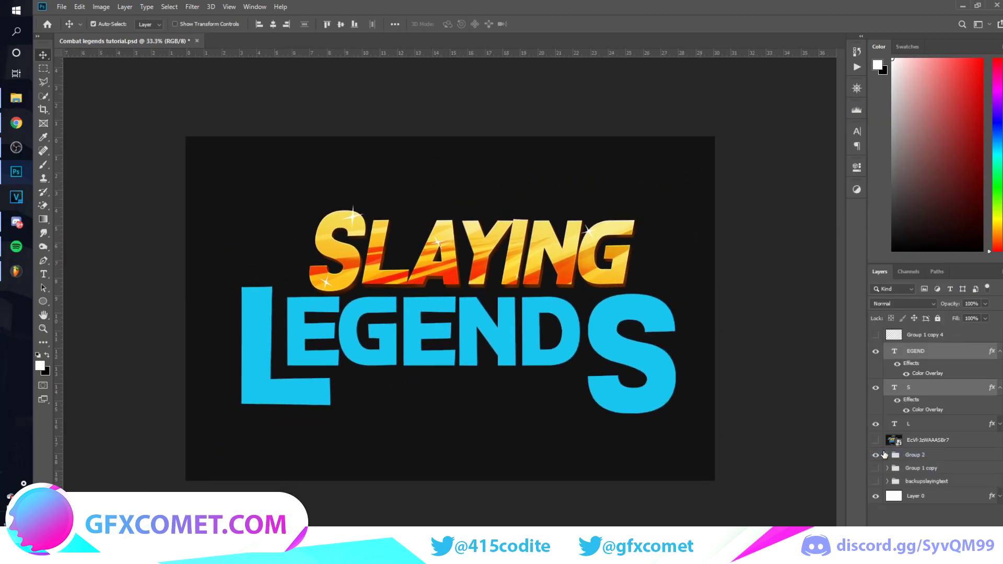
Check the reference lettering's shading and convert the EGEND, S and L text layers into a single smart object
key(ctrl+plus)
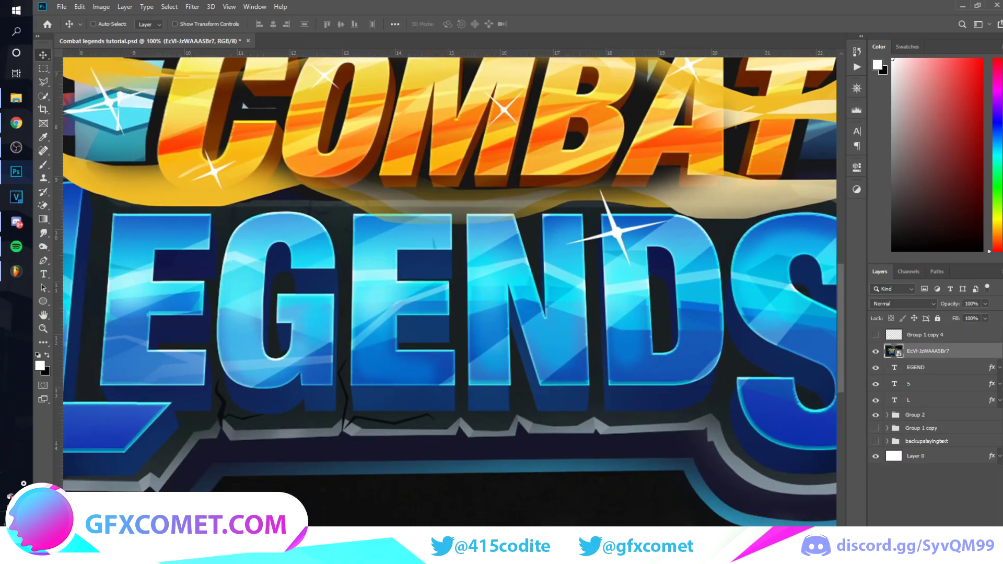
scroll(450, 292, left, 14)
scroll(302, 233, left, 1)
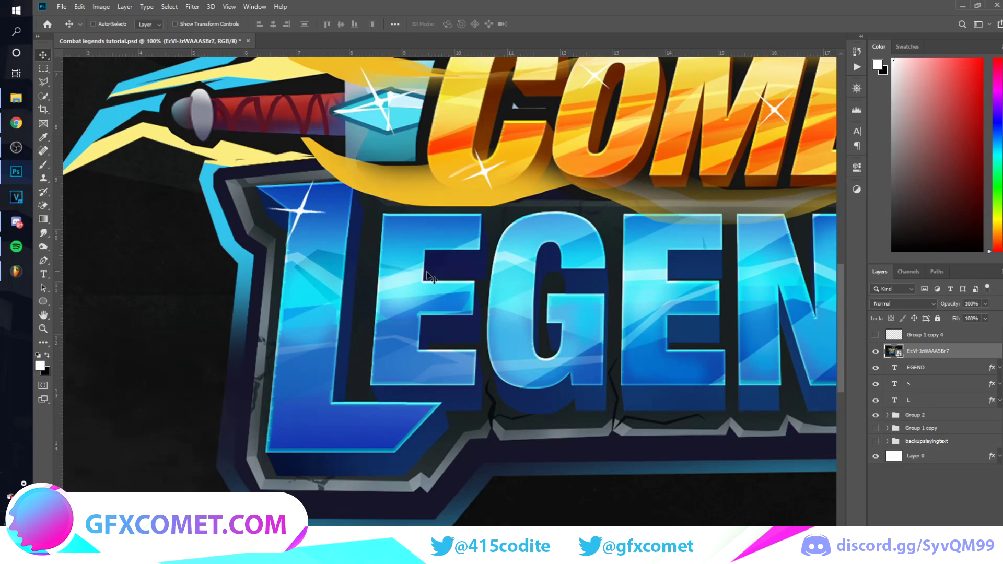
click(876, 351)
click(925, 370)
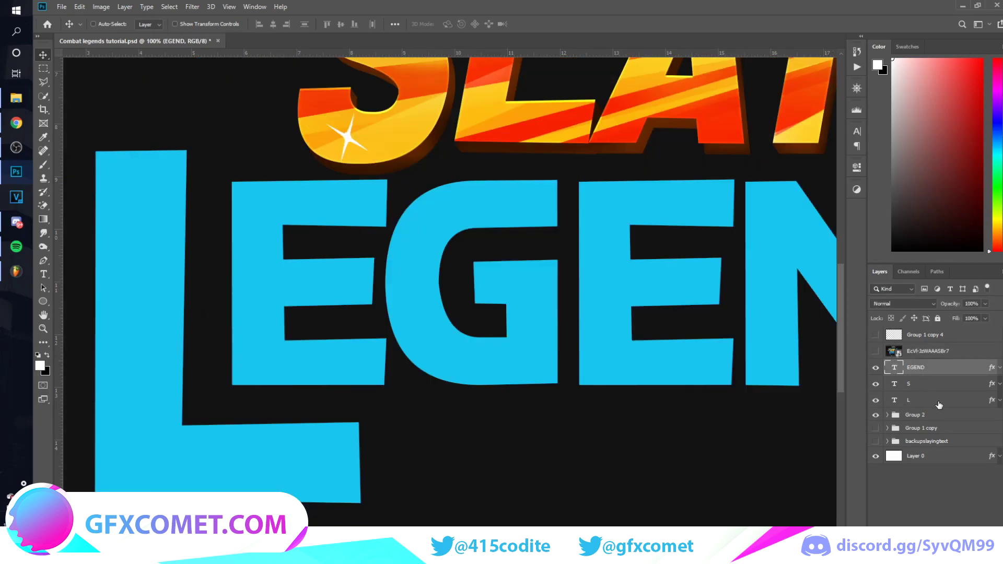
shift+click(933, 402)
right_click(932, 399)
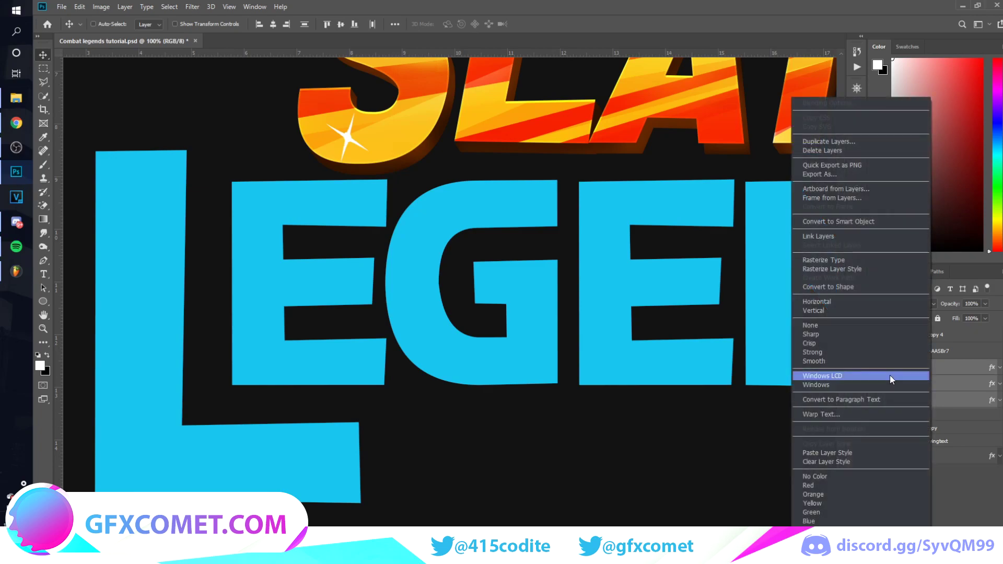
click(841, 222)
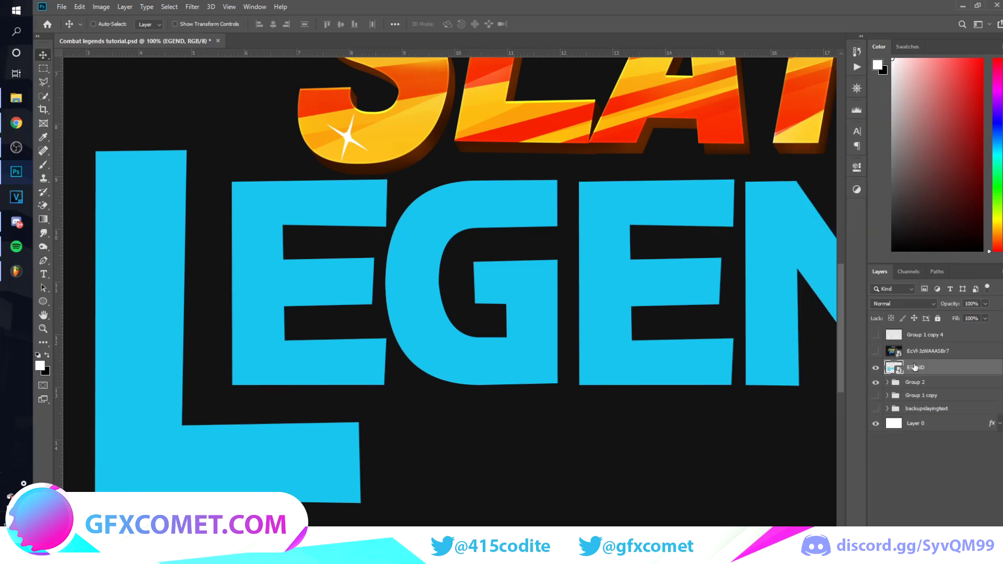
Add a new empty layer clipped to the LEGENDS smart object
key(ctrl+minus)
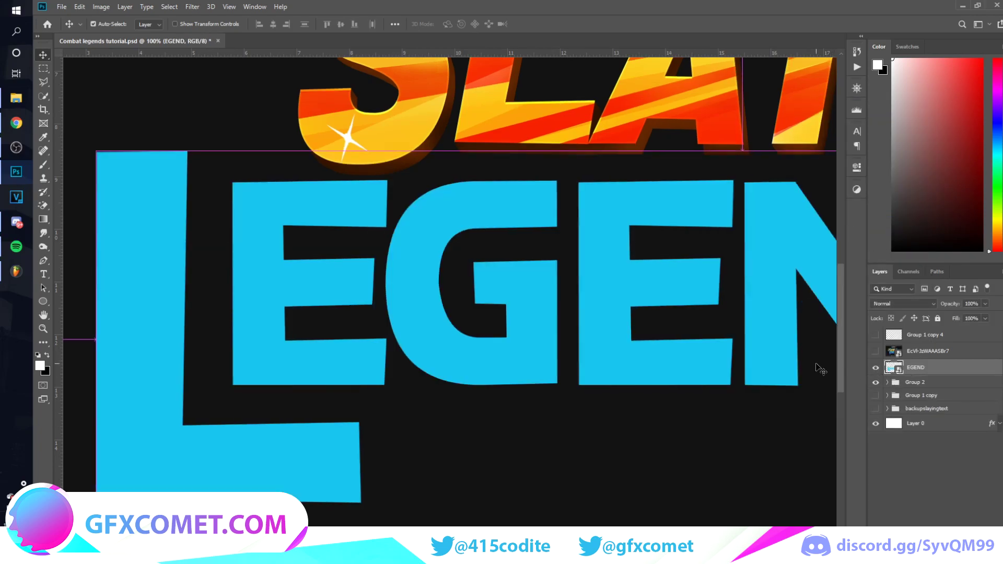
key(ctrl+shift+alt+n)
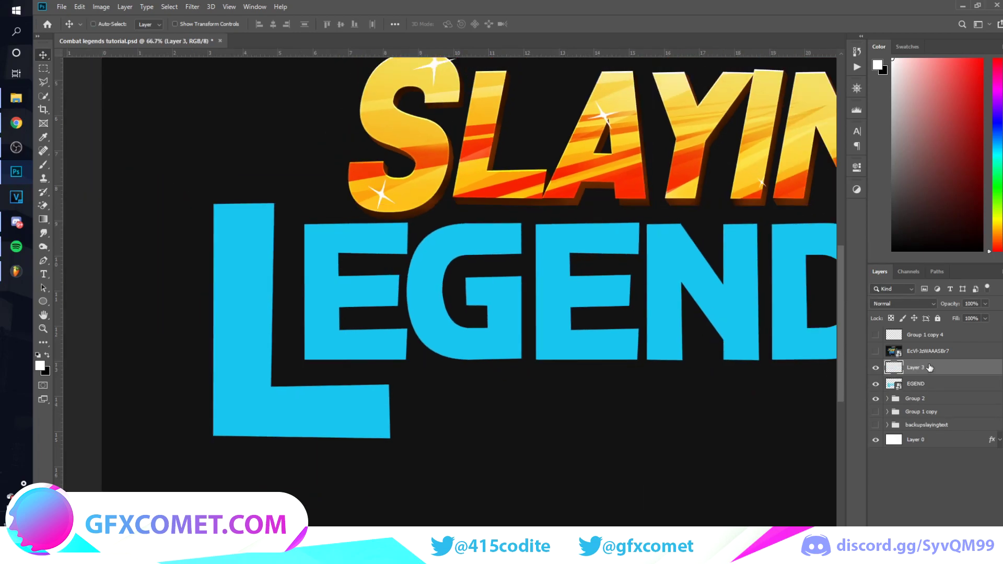
alt+click(936, 373)
scroll(351, 282, right, 1)
Paint soft black shading along the upper edge of LEGENDS with a size 600 brush at 37% opacity
key(b)
key(x)
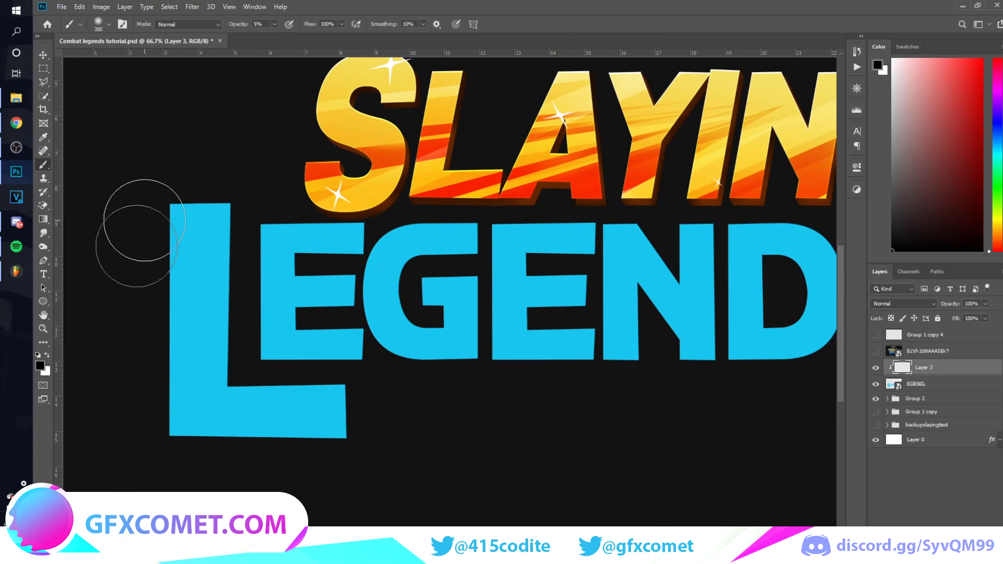
key(bracketright)
key(bracketright)
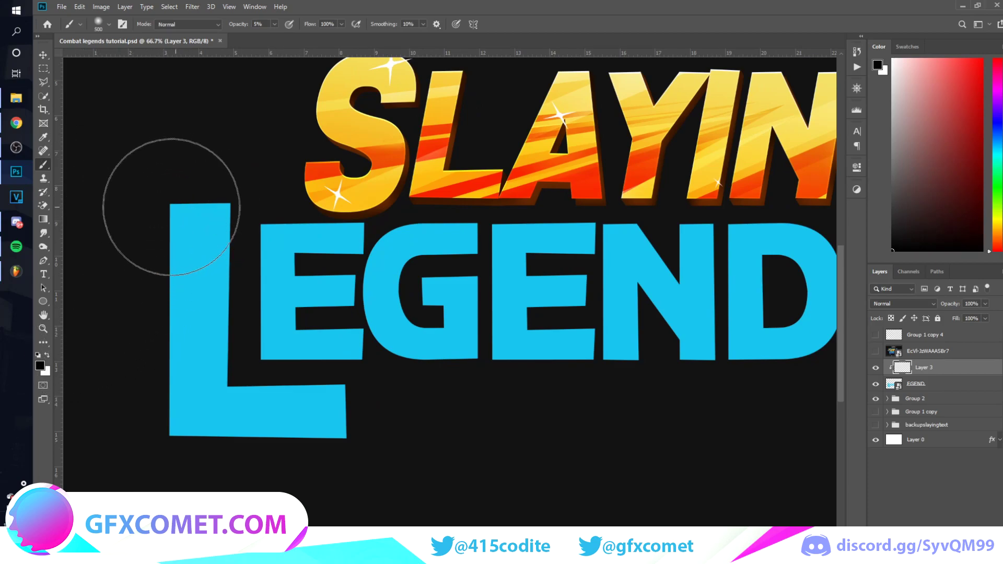
drag(240, 26, 257, 26)
key(ctrl+minus)
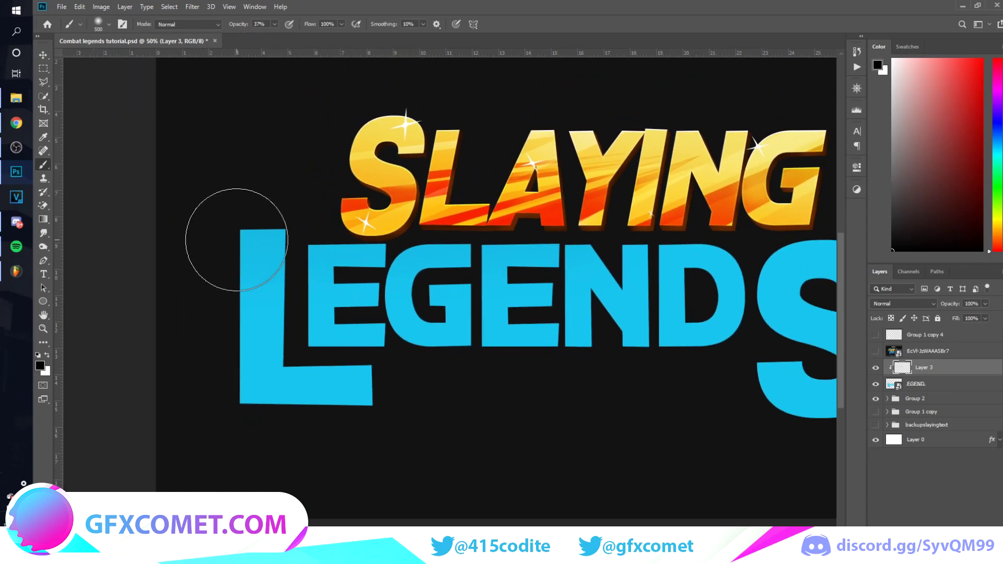
key(ctrl+minus)
key(bracketright)
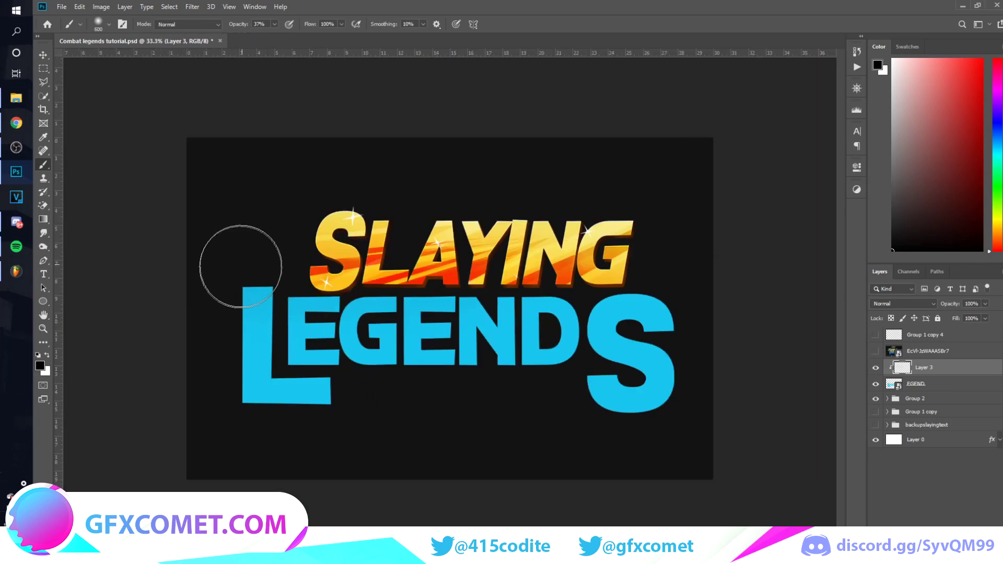
drag(241, 267, 453, 265)
mouse_move(214, 285)
mouse_down()
mouse_move(748, 265)
mouse_move(675, 281)
mouse_up()
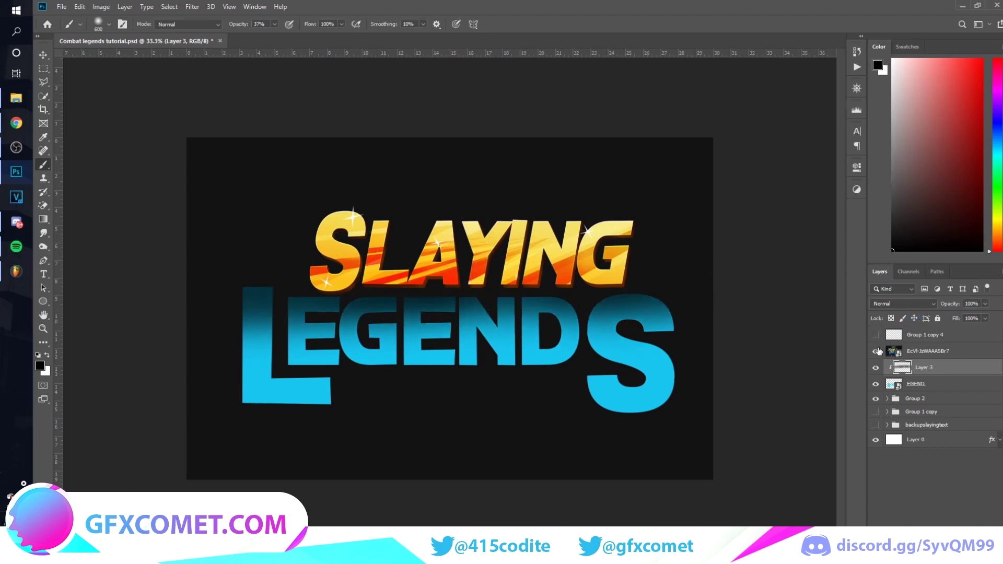
Check the reference shading and paint black along the lower parts of the LEGENDS letters on the clipped layer
click(876, 351)
scroll(737, 377, up, 1)
scroll(743, 384, up, 1)
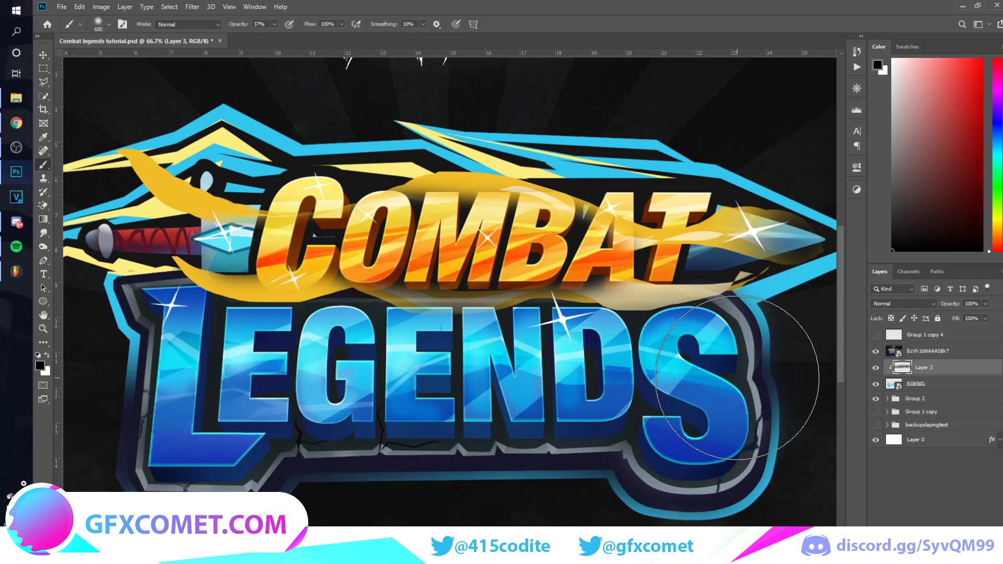
click(877, 351)
scroll(831, 377, down, 1)
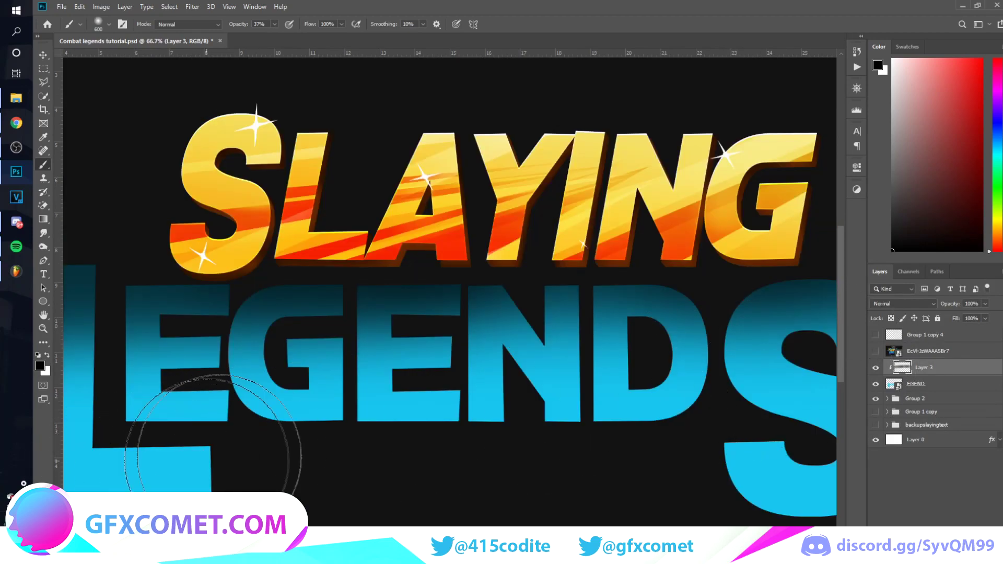
drag(86, 455, 557, 477)
drag(120, 452, 663, 473)
mouse_move(119, 446)
mouse_down()
mouse_move(836, 480)
mouse_move(674, 497)
mouse_move(246, 497)
mouse_move(744, 497)
mouse_move(774, 470)
mouse_up()
Set the painted shading layer's blend mode to Overlay and compare the lettering with the reference image
key(v)
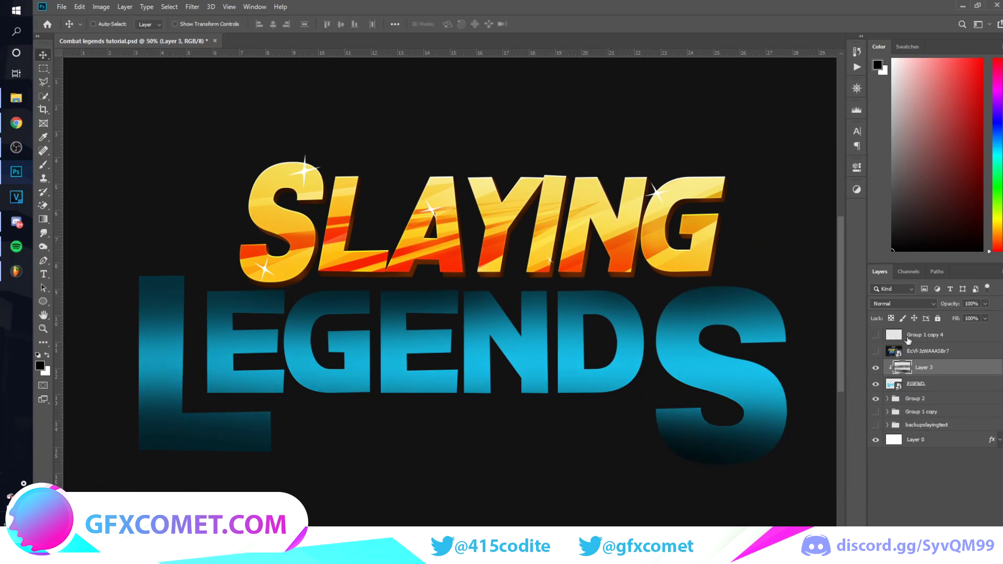
click(909, 305)
click(901, 433)
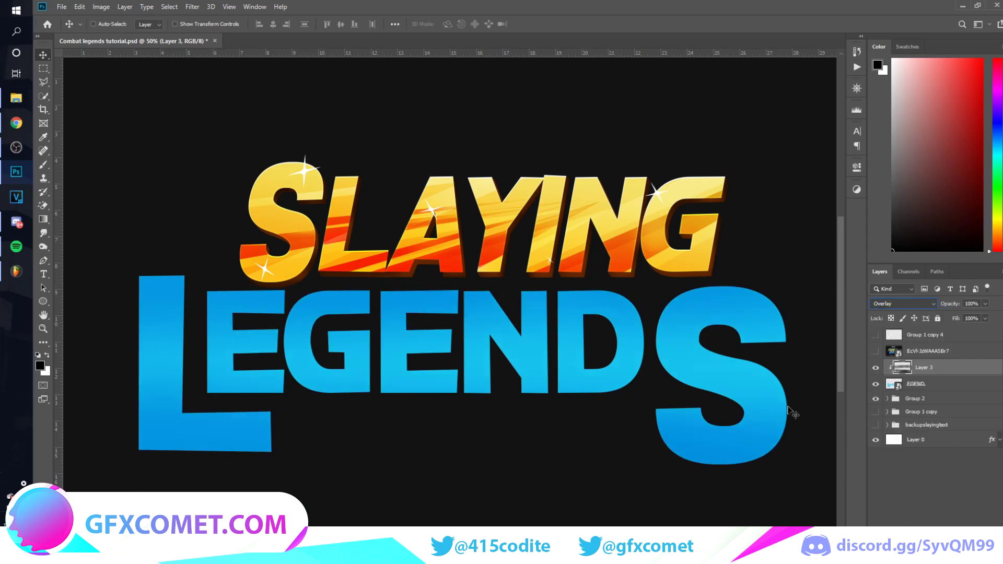
click(875, 351)
click(875, 351)
Duplicate the Overlay shading layer, clip the copy to the lettering, and lower the copy's opacity
key(ctrl+j)
alt+click(943, 371)
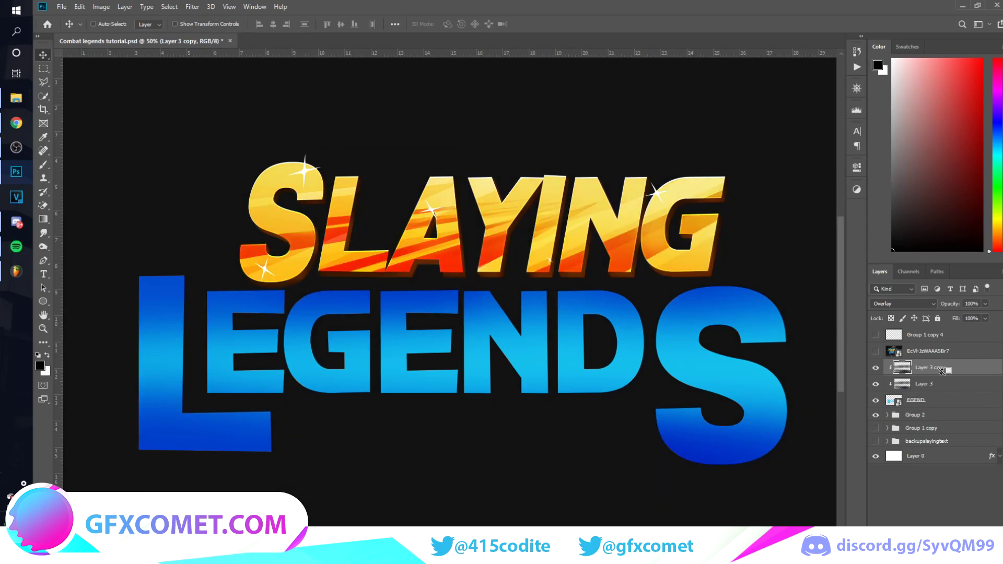
drag(952, 307, 761, 318)
Add a new layer clipped to the LEGENDS lettering and paint soft black along the upper edge of the letters
key(ctrl+shift+alt+n)
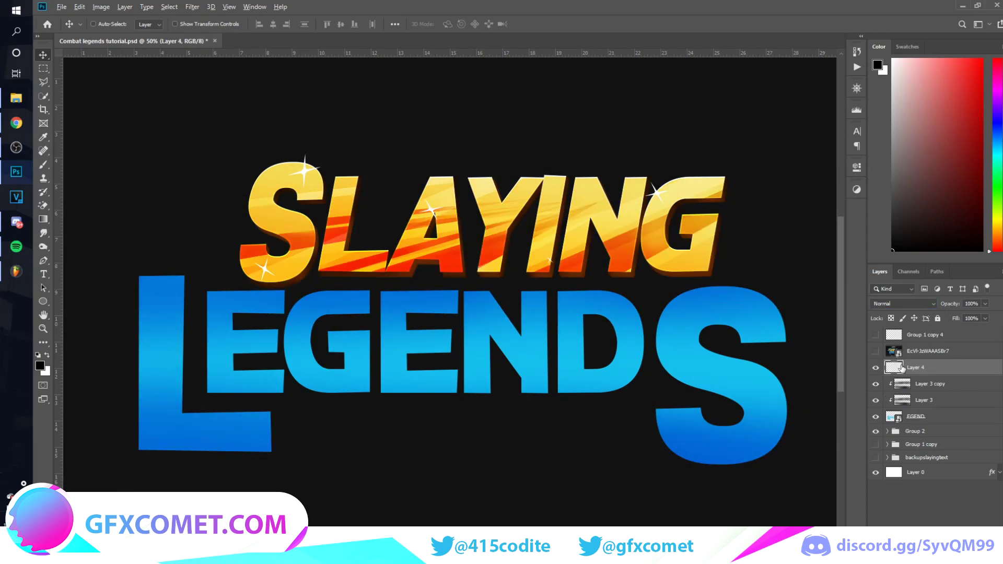
key(b)
key(bracketleft)
key(bracketleft)
key(bracketleft)
key(bracketleft)
key(bracketleft)
key(bracketleft)
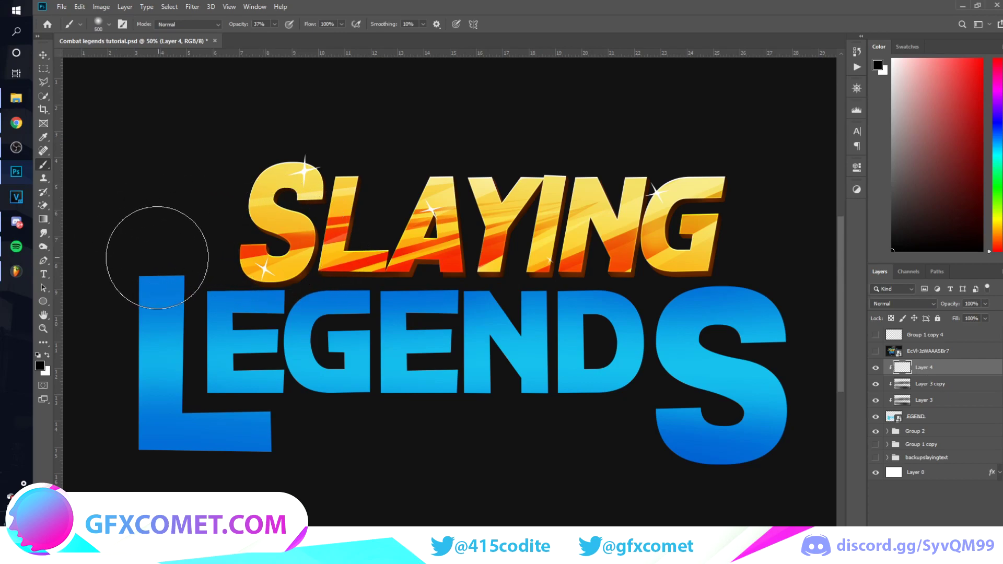
mouse_move(109, 271)
mouse_down()
mouse_move(426, 266)
mouse_move(366, 277)
mouse_move(828, 282)
mouse_up()
Paint black along the lower edges of the L and S with a size 175 brush and blend the layer as Overlay at 38% opacity
drag(173, 459, 256, 454)
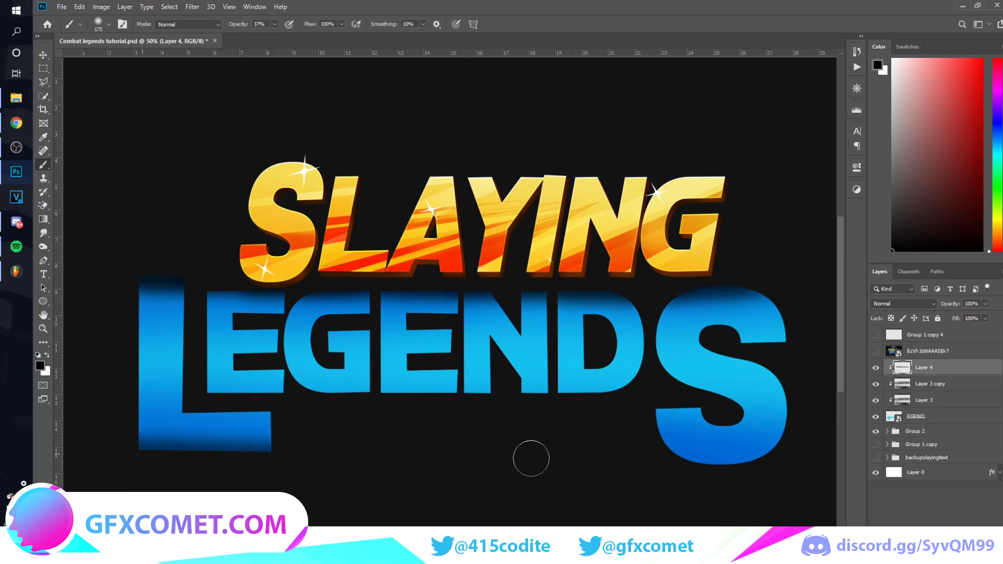
mouse_move(638, 431)
mouse_down()
mouse_move(689, 454)
mouse_move(683, 460)
mouse_move(703, 465)
mouse_up()
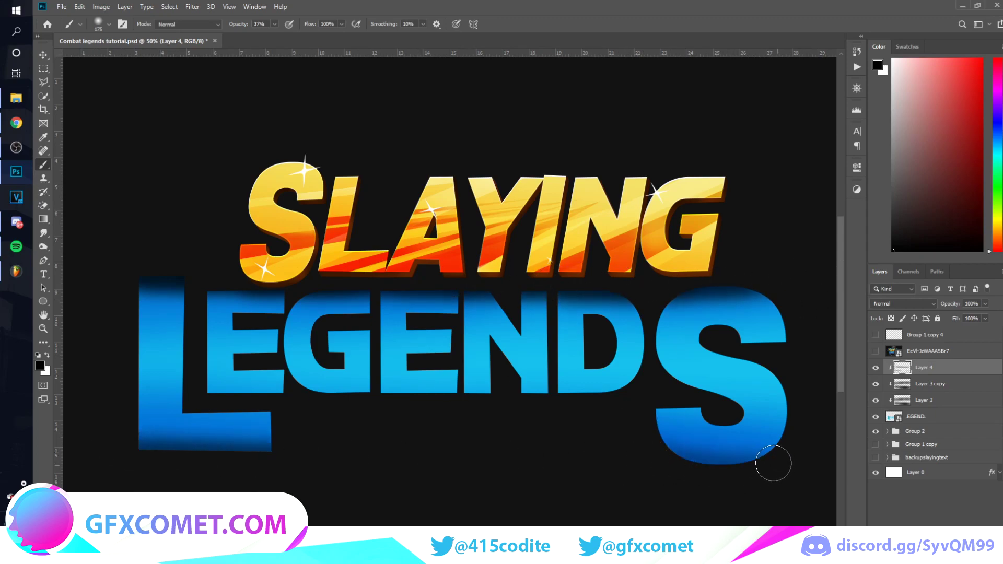
key(bracketright)
key(bracketright)
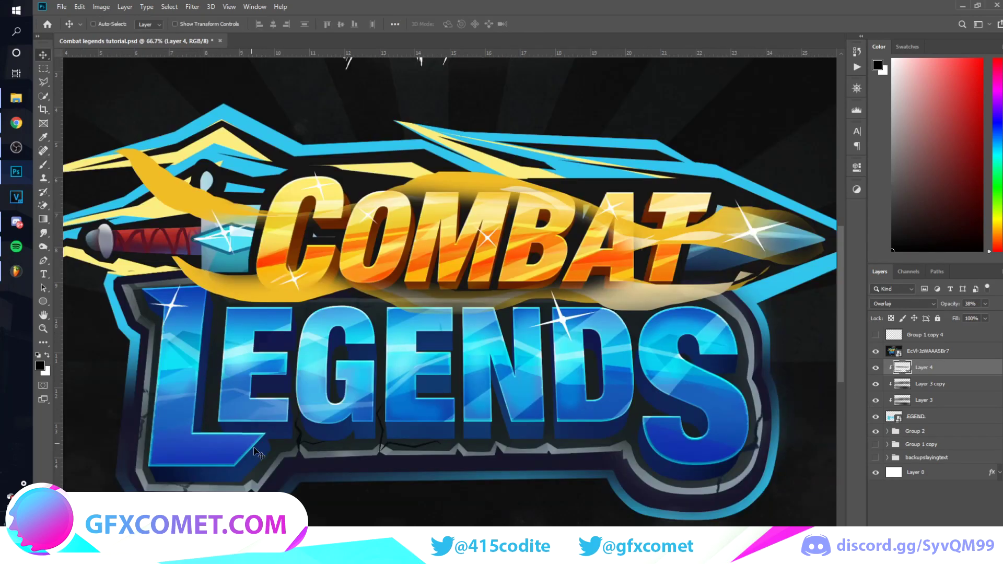
click(876, 351)
Add a white Overlay inner glow to the LEGENDS lettering with 100% choke, 3 px size and about 20% opacity
click(959, 417)
right_click(960, 417)
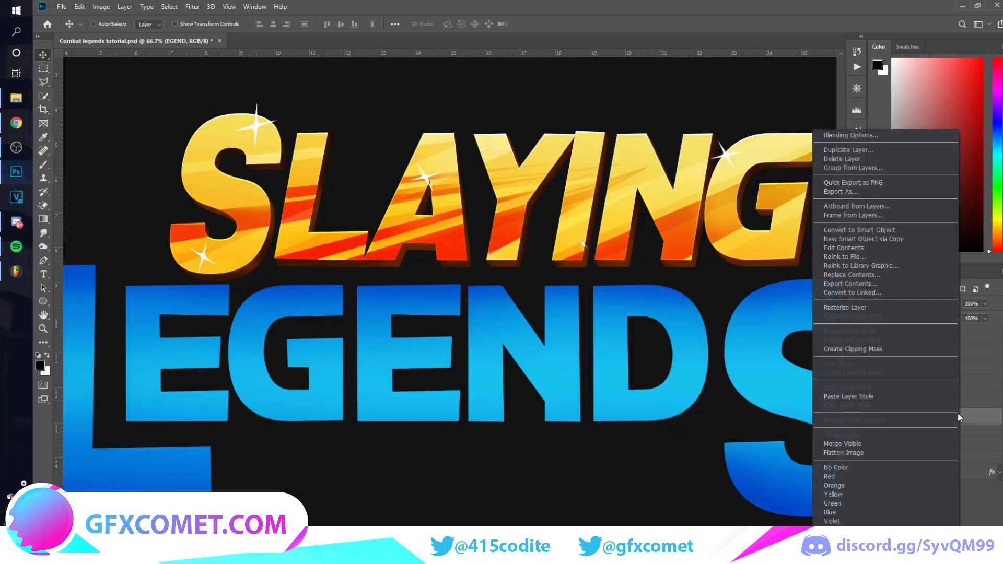
click(843, 136)
click(616, 280)
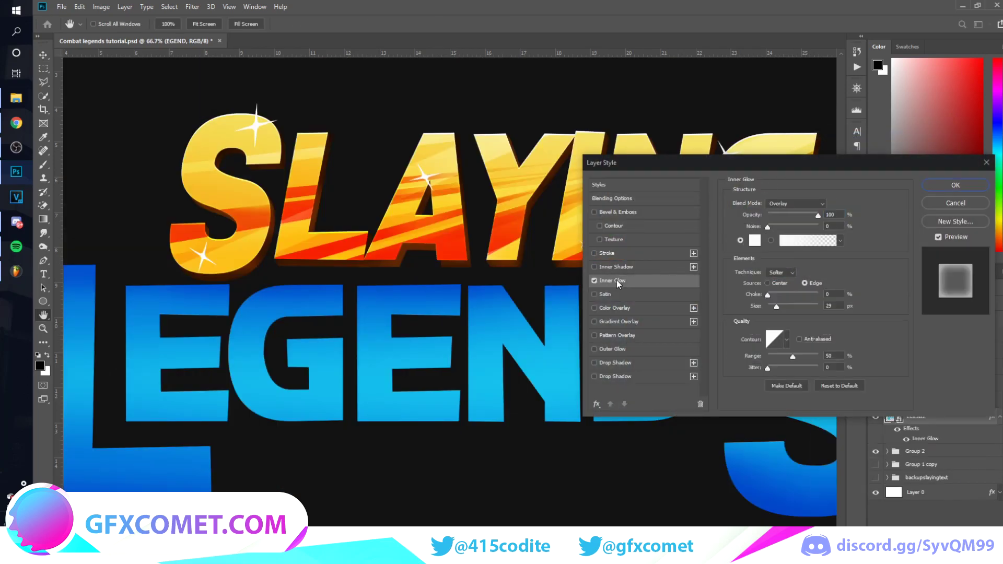
key(ctrl+minus)
click(832, 214)
drag(768, 295, 841, 298)
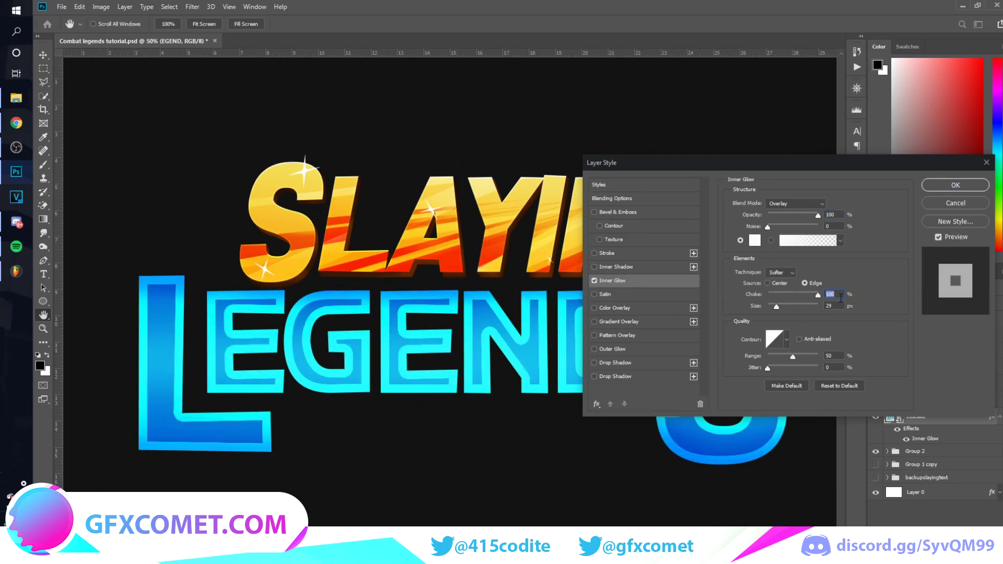
mouse_move(777, 307)
mouse_down()
mouse_move(760, 306)
mouse_move(770, 305)
mouse_up()
drag(806, 216, 783, 220)
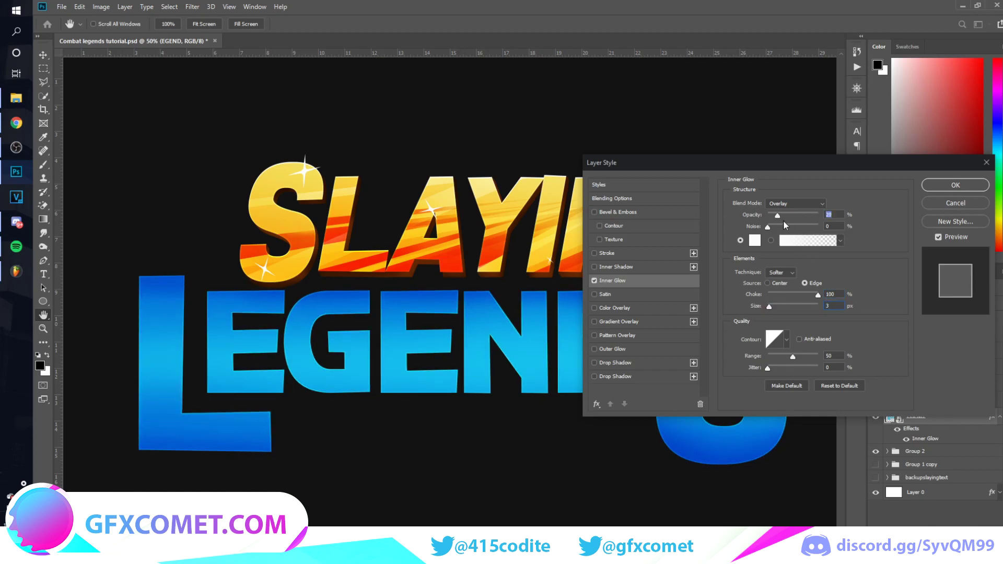
Add an inner shadow to the LEGENDS lettering with Overlay blending and white (ffffff) as its colour
click(630, 268)
click(808, 206)
click(810, 206)
click(841, 206)
drag(745, 325, 667, 270)
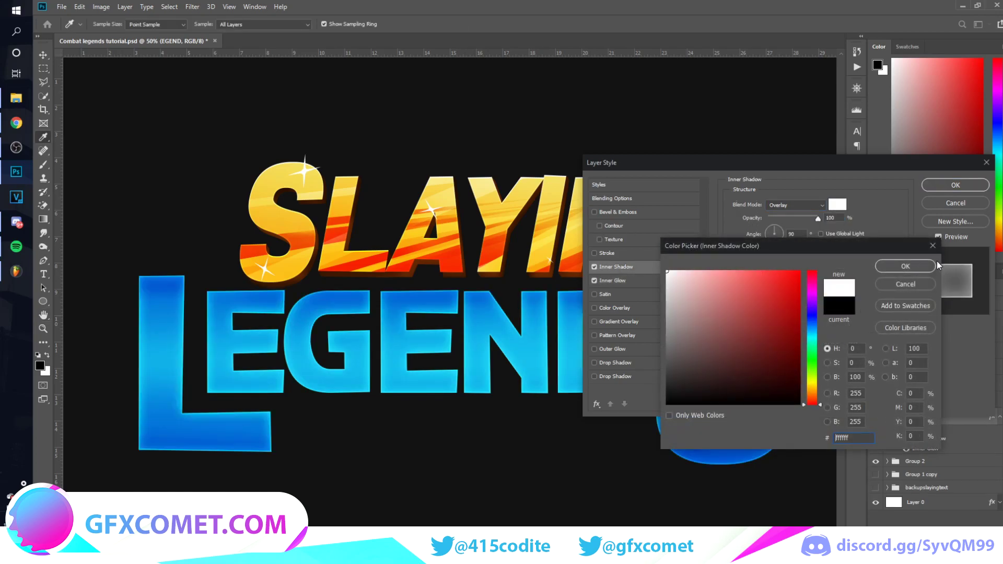
click(927, 266)
Set the inner shadow to 100% choke, 0 px size, 11 px distance and an angle of 149°
mouse_move(768, 264)
mouse_down()
mouse_move(841, 263)
mouse_move(766, 273)
mouse_move(774, 252)
mouse_up()
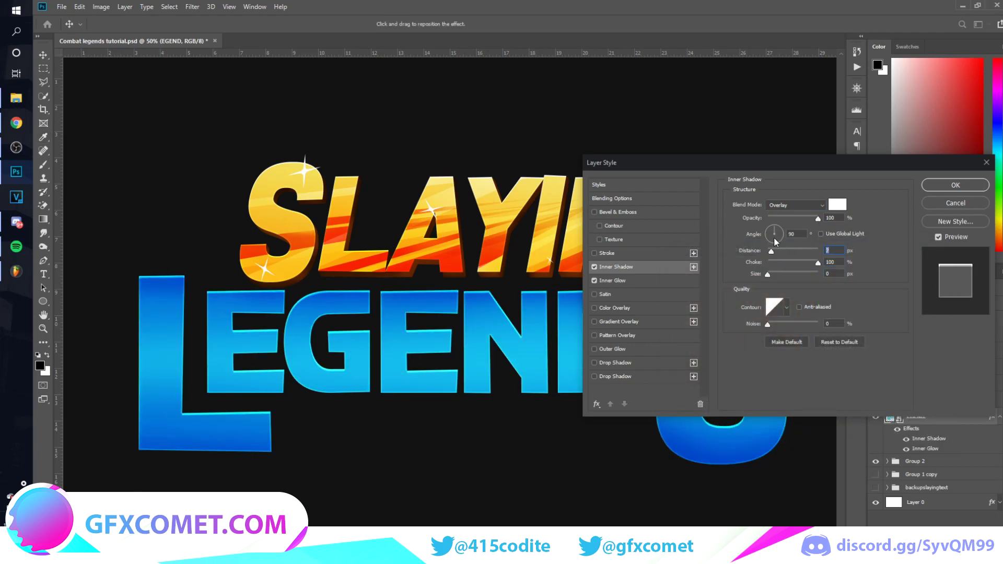
text(7)
drag(772, 233, 776, 252)
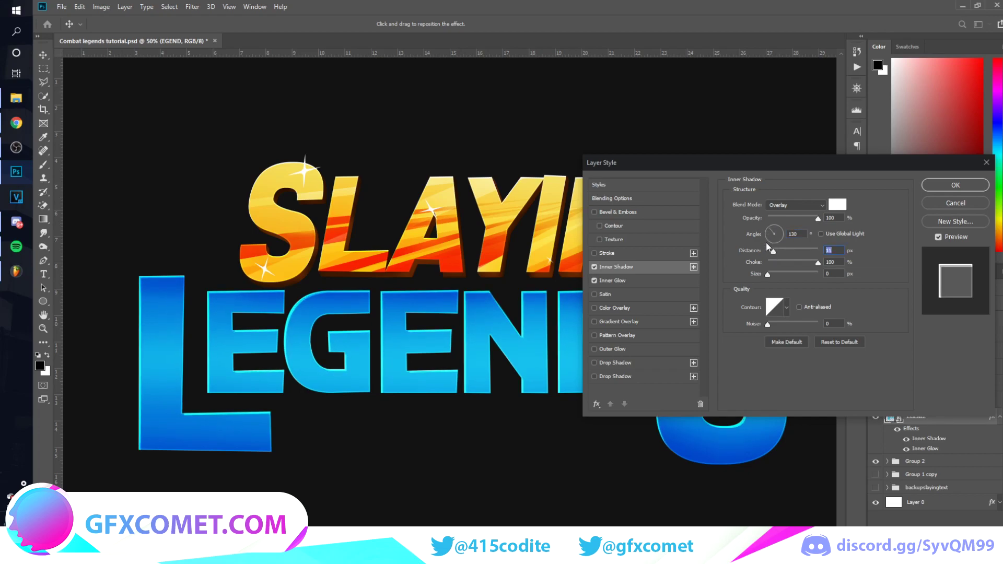
click(769, 235)
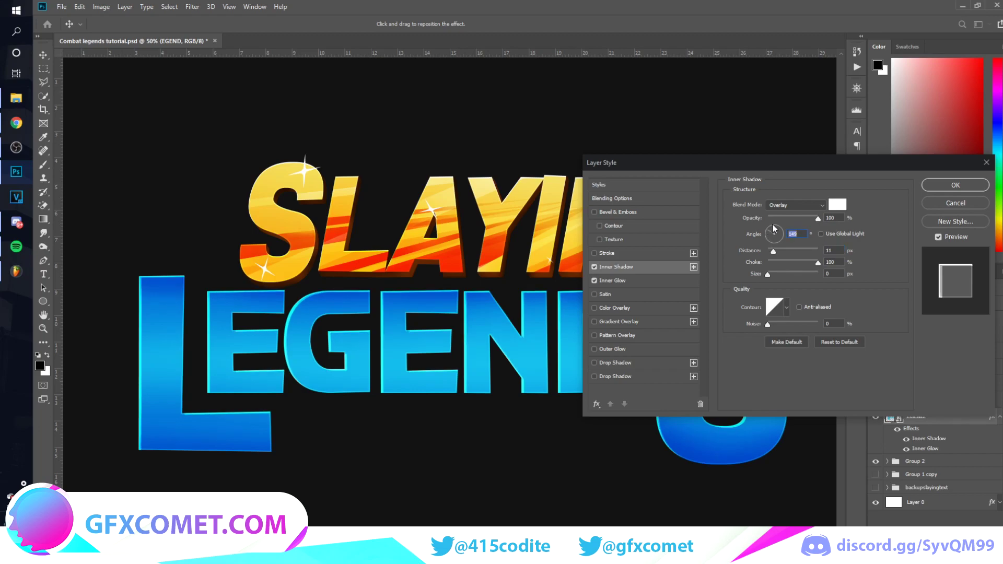
Set the inner shadow to Normal blending at 21% opacity, apply the layer style and save the document
mouse_move(808, 215)
mouse_down()
mouse_move(783, 215)
mouse_move(820, 217)
mouse_up()
click(802, 206)
click(798, 215)
drag(811, 216, 783, 218)
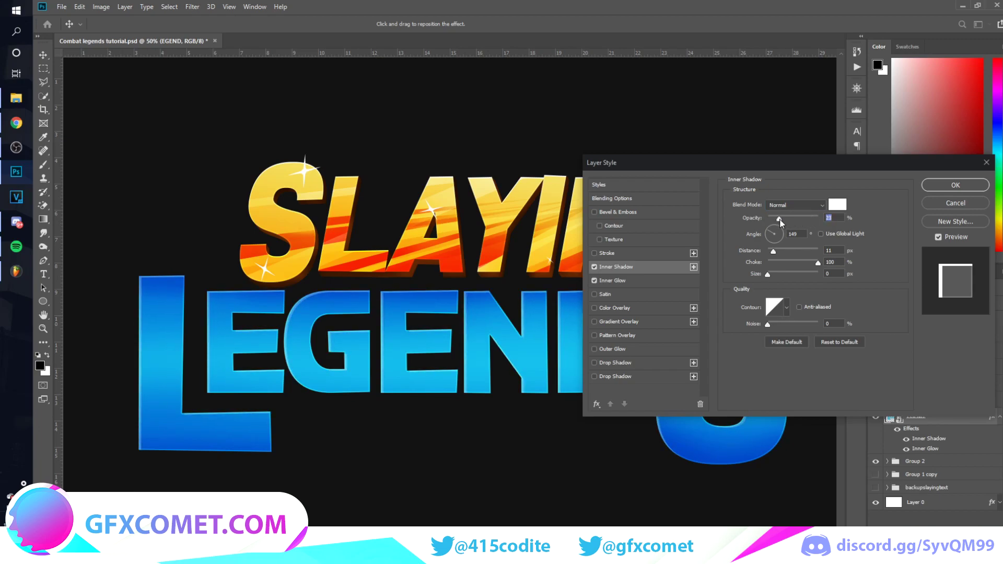
drag(794, 215, 776, 216)
click(956, 185)
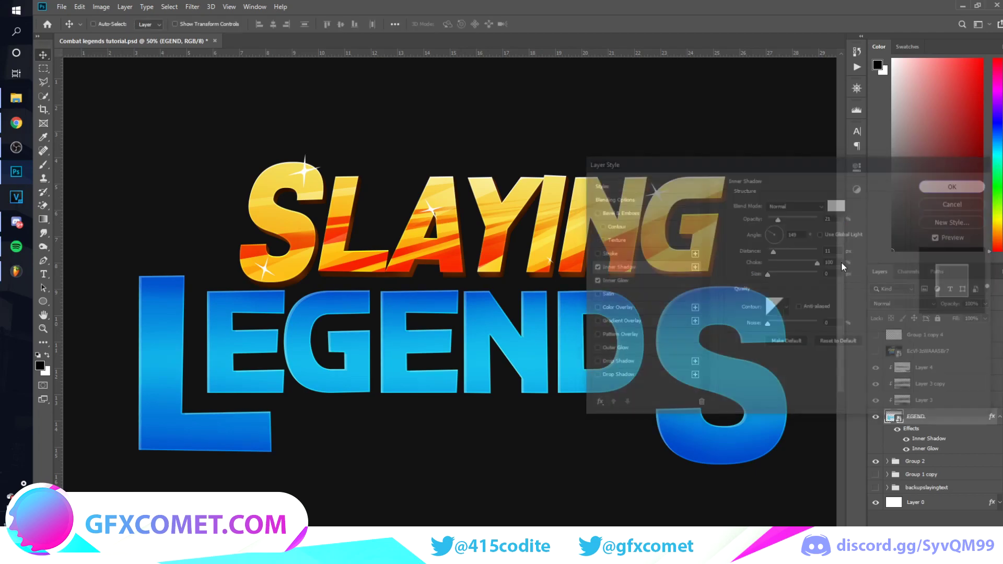
click(1000, 417)
key(ctrl+s)
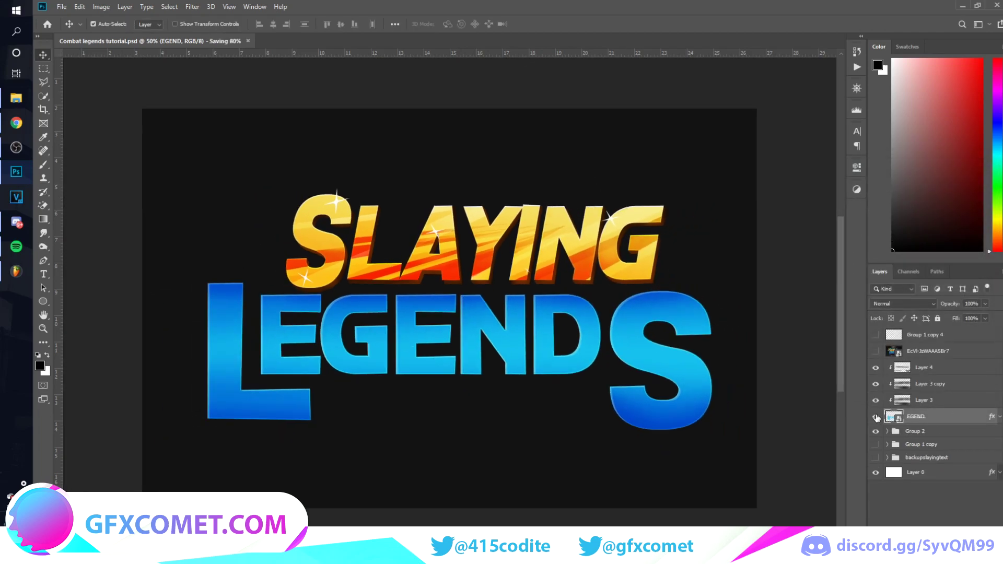
Compare the LEGENDS lettering with the Combat Legends reference image by switching the reference's visibility on and off
key(ctrl+minus)
click(875, 356)
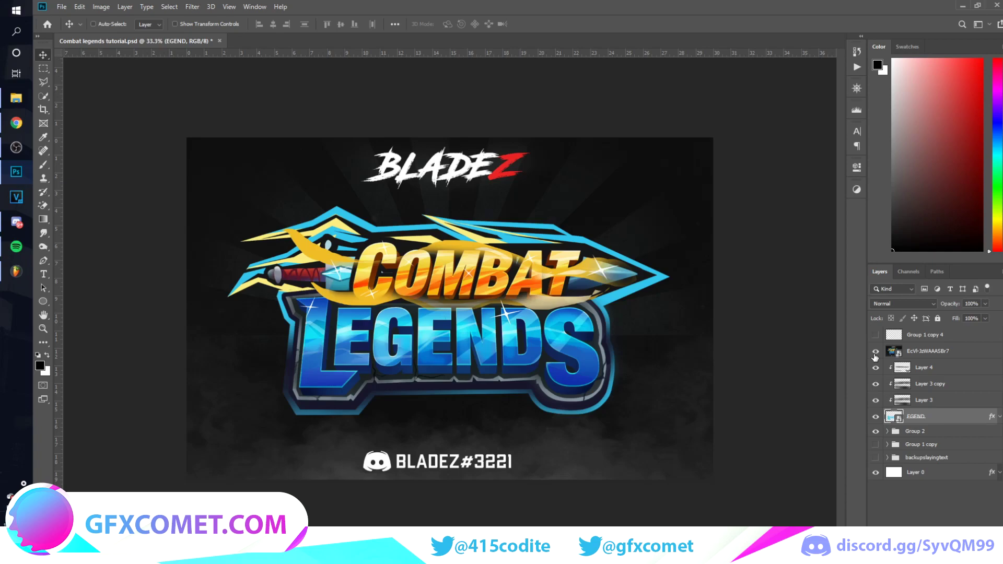
click(876, 351)
click(876, 353)
click(876, 354)
click(875, 353)
click(875, 353)
click(876, 353)
key(ctrl+plus)
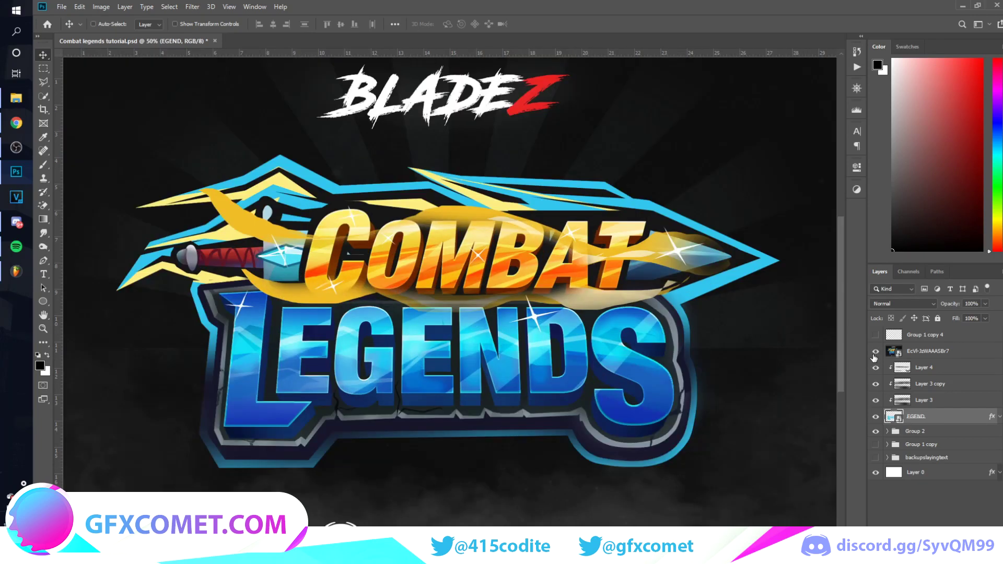
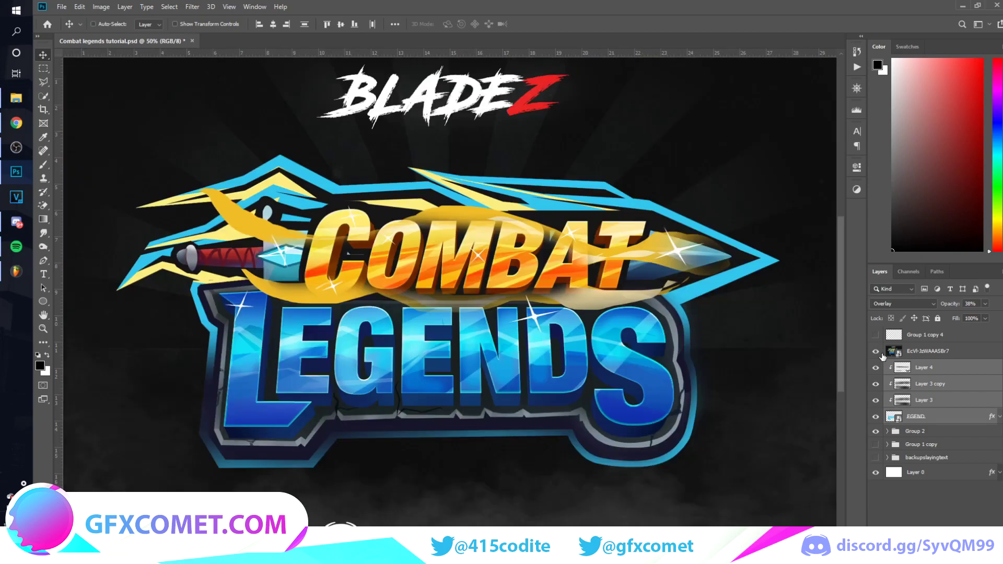
Hide the reference, duplicate the LEGENDS lettering layer beneath the original and nudge the copy downward
click(875, 351)
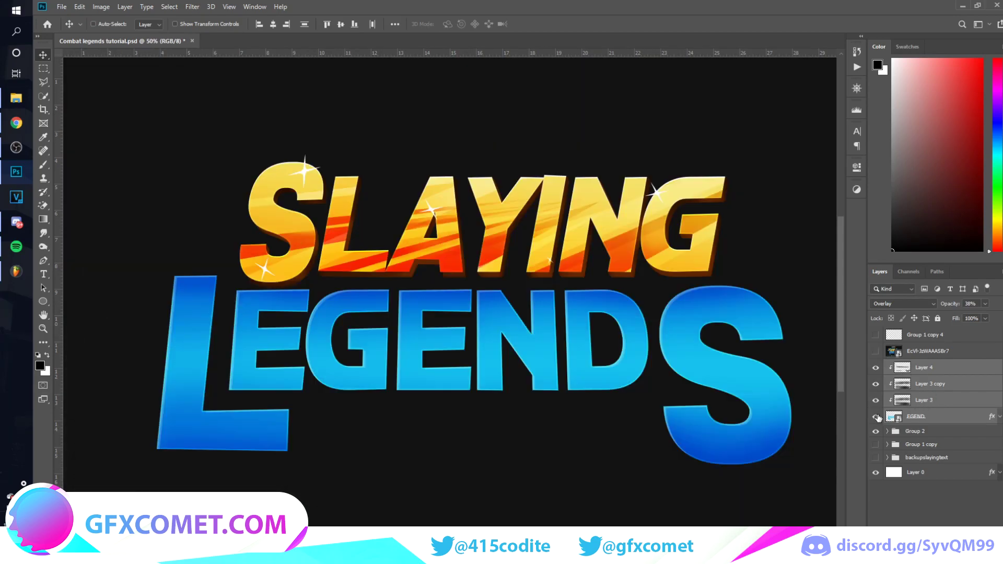
click(923, 417)
alt+drag(955, 422, 953, 426)
key(Down)
key(Down)
key(Down)
key(Down)
key(Down)
key(Down)
key(Down)
key(Down)
key(Down)
key(Down)
key(Down)
key(Down)
key(Down)
key(Down)
key(Down)
key(Down)
key(Down)
key(Down)
key(Down)
key(Down)
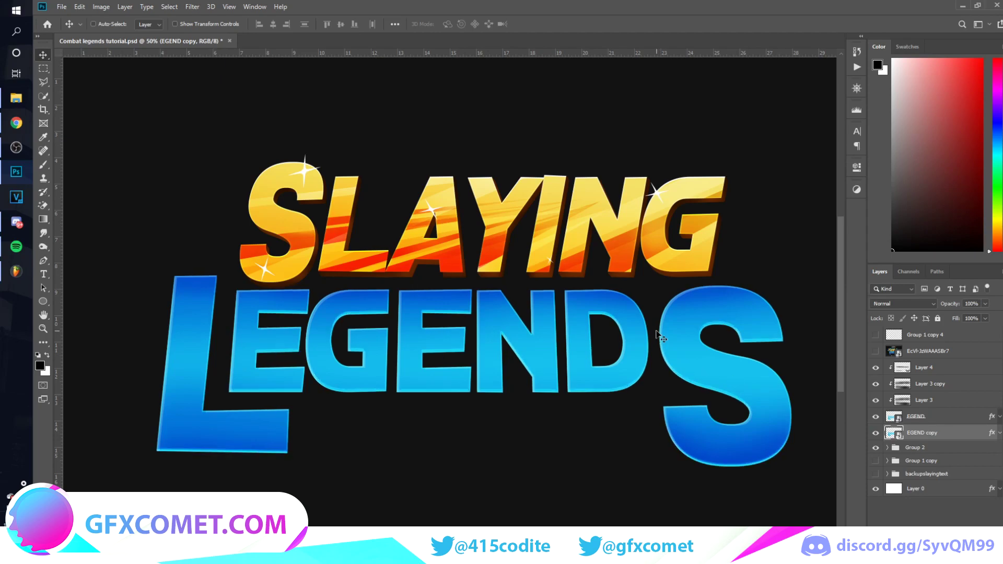
Give the lower lettering copy a Normal color overlay in the dark blue sampled from the reference's letter depth
click(877, 351)
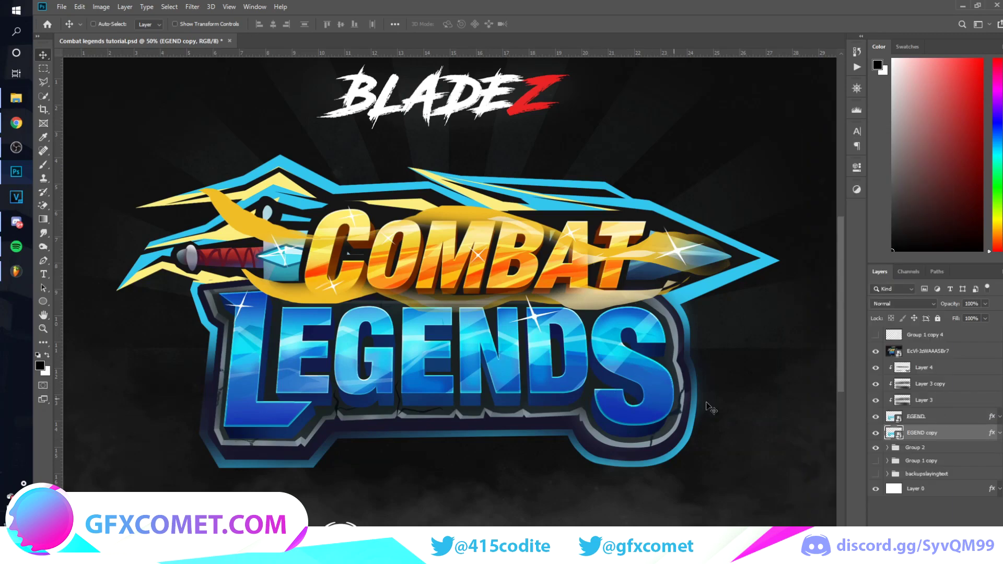
double_click(968, 435)
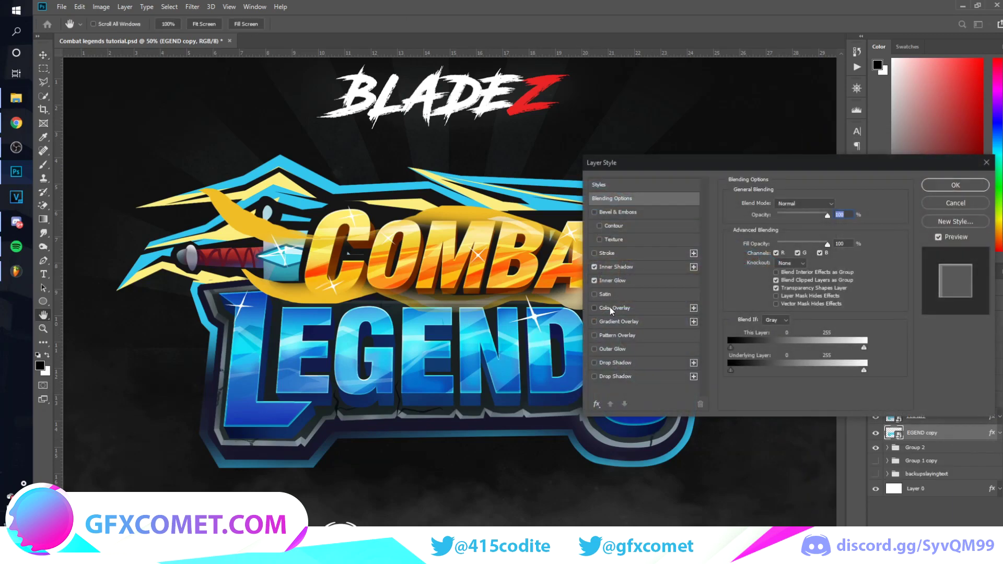
click(610, 307)
click(835, 209)
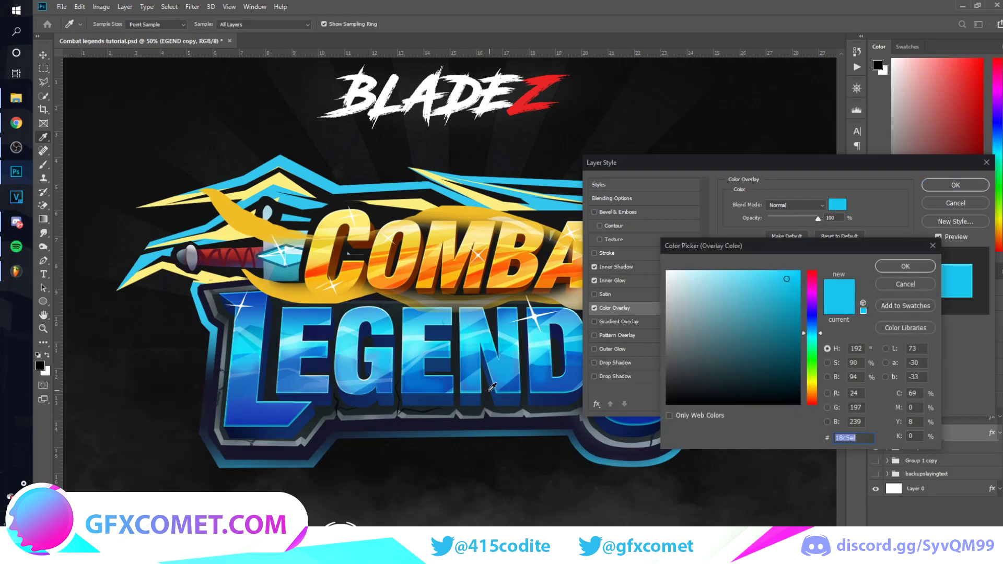
click(565, 399)
click(906, 266)
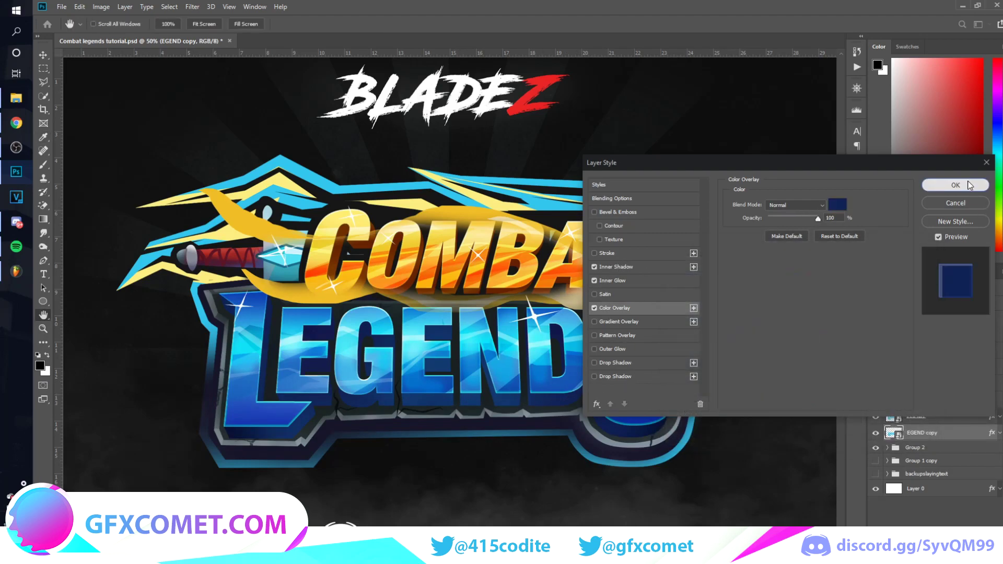
click(956, 185)
click(877, 351)
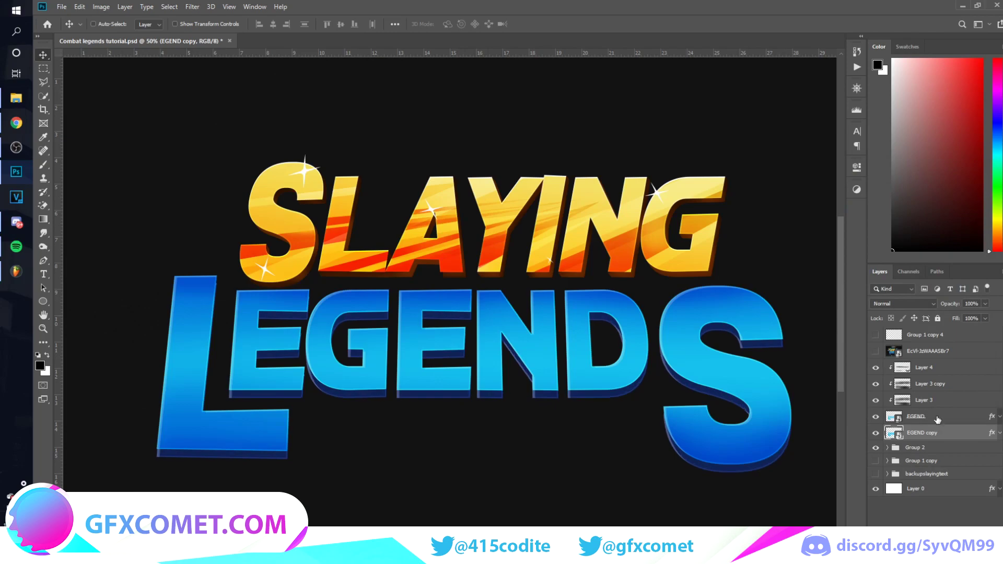
Turn off Inner Shadow and Inner Glow on the dark blue lettering copy and check its list of effects
double_click(959, 433)
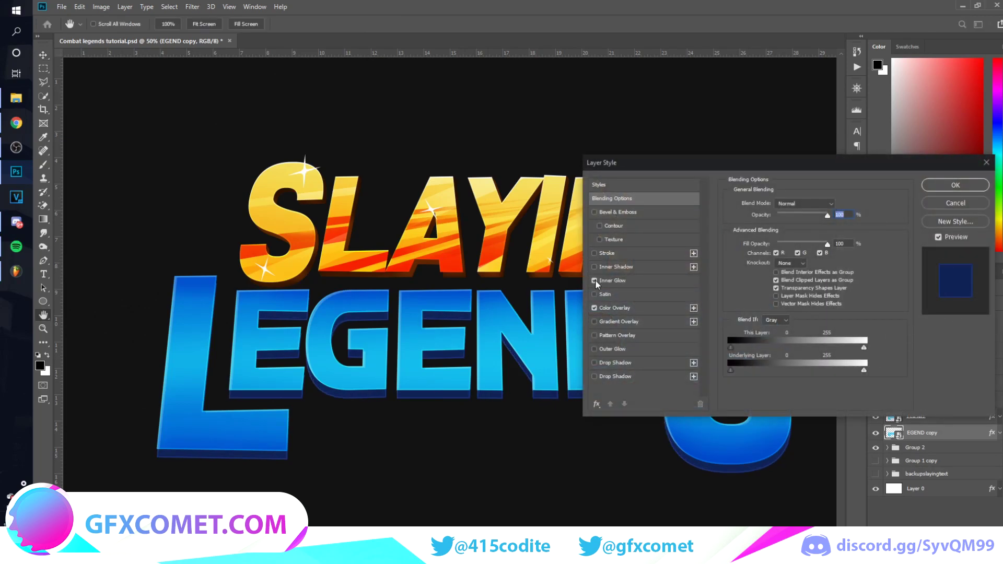
click(952, 184)
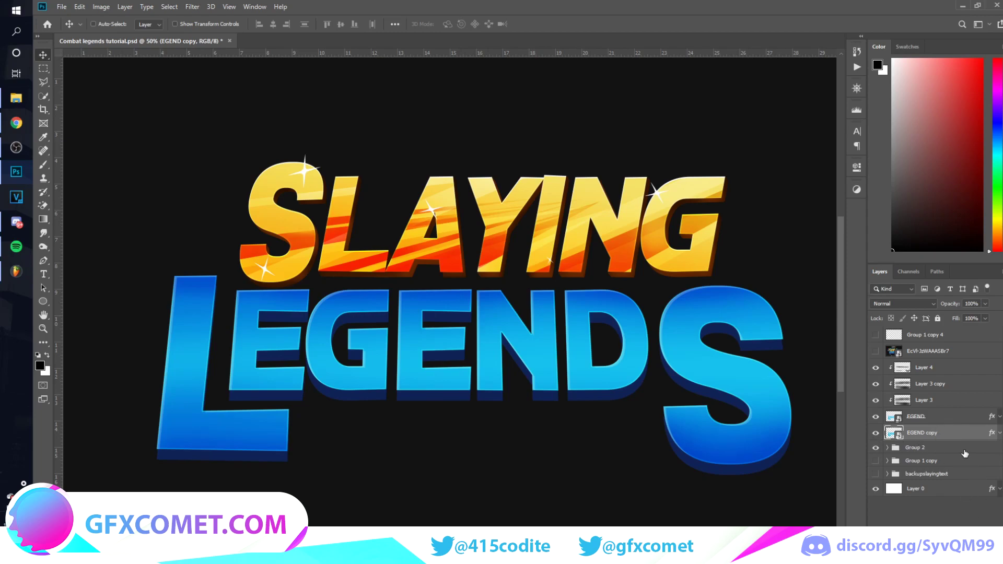
right_click(963, 433)
key(Escape)
click(1000, 433)
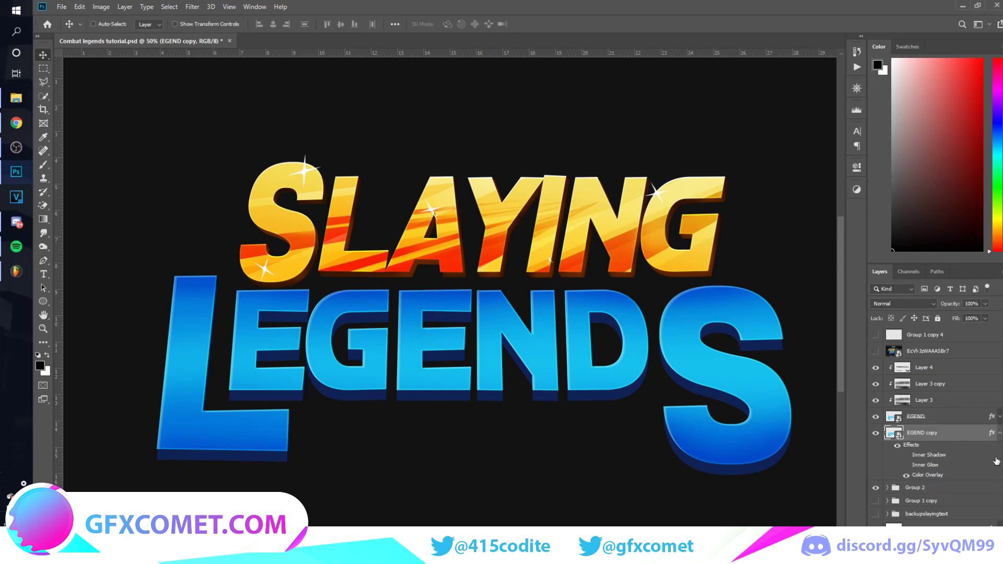
click(999, 433)
key(ctrl+shift+alt+n)
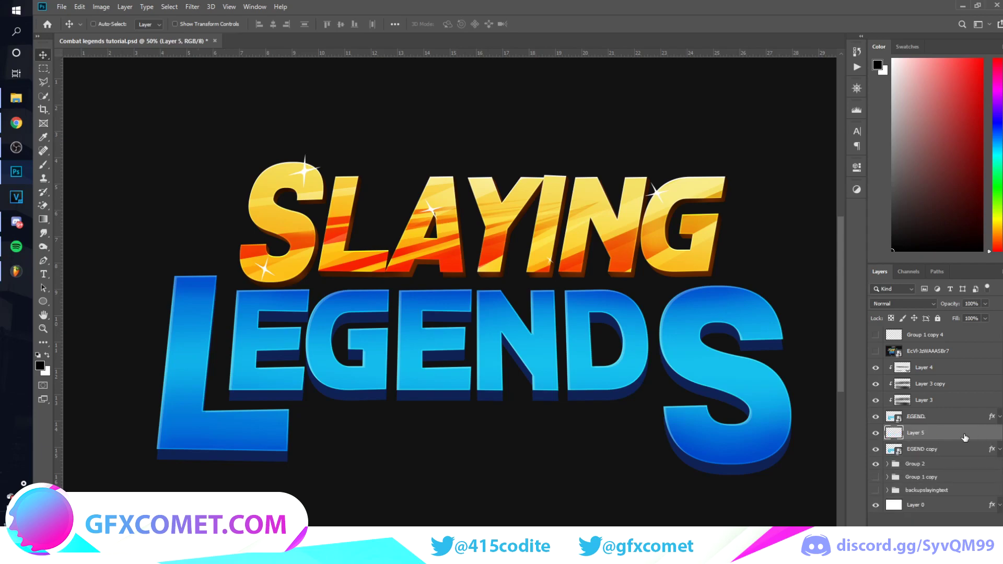
alt+click(936, 438)
key(b)
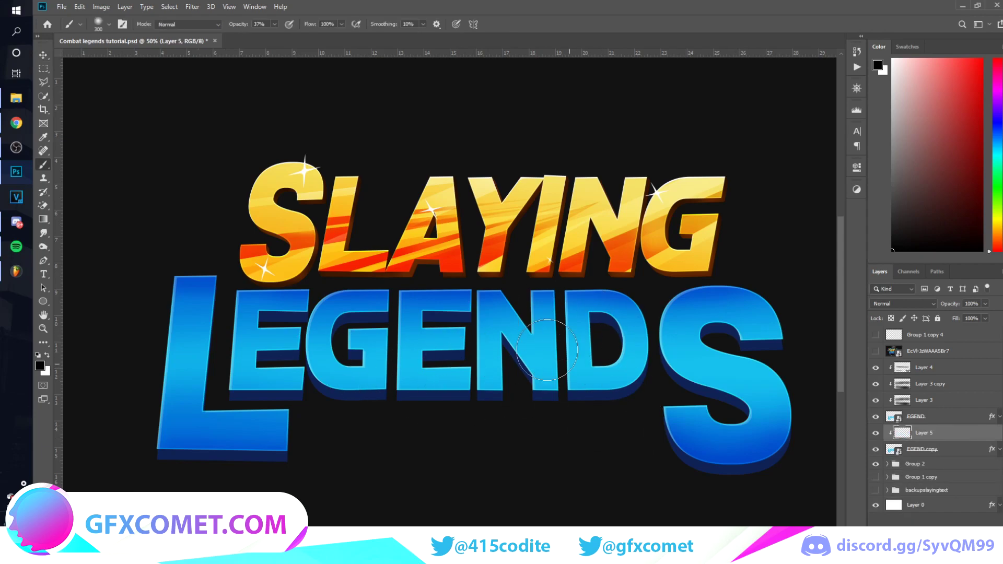
key(Delete)
Rasterize the dark blue lettering copy together with its layer style
right_click(957, 438)
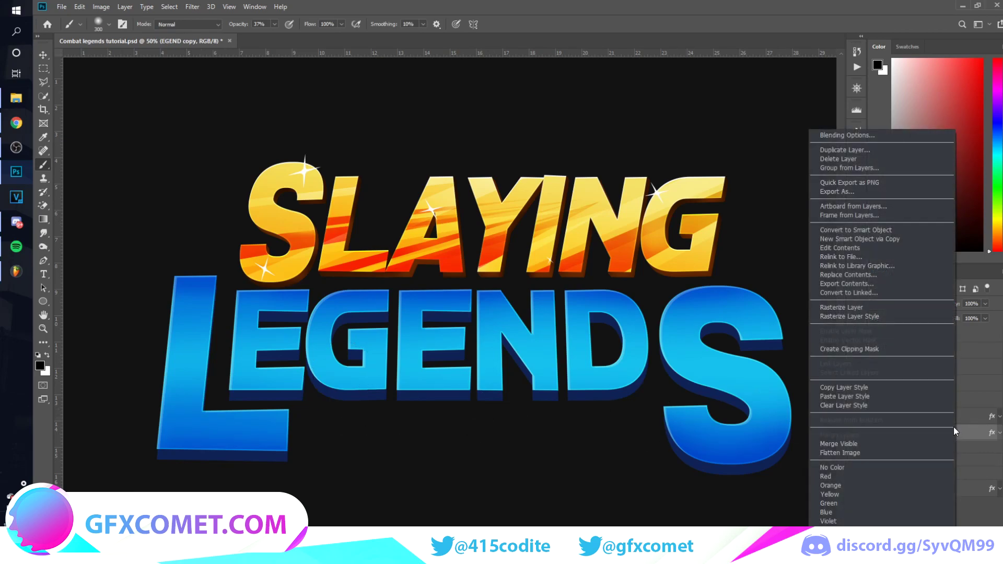
click(832, 308)
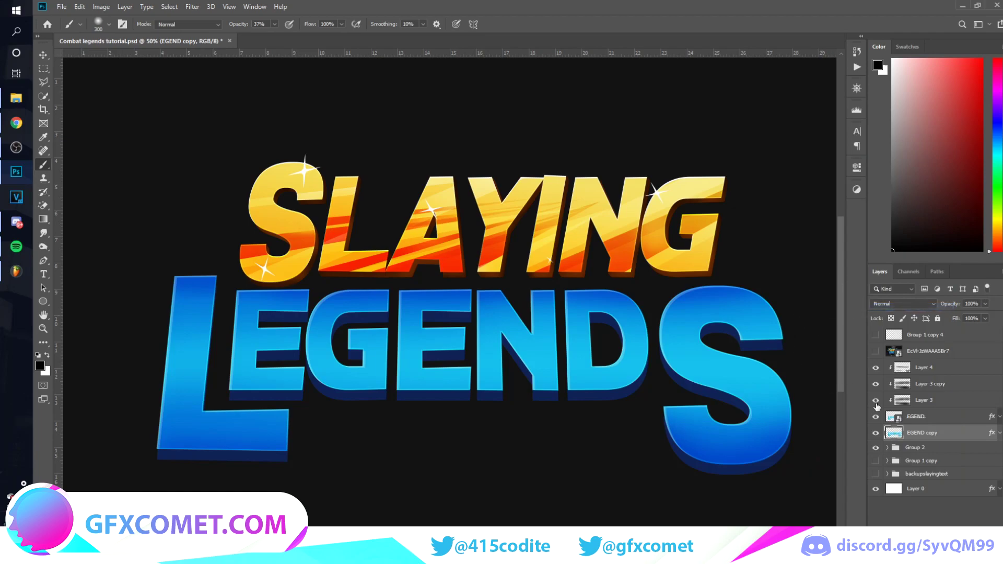
right_click(962, 433)
click(890, 318)
Clip a new layer to the dark blue depth lettering, brush soft black shading along its lower edges, and set the layer opacity to 90%
key(ctrl+alt+shift+n)
alt+click(946, 442)
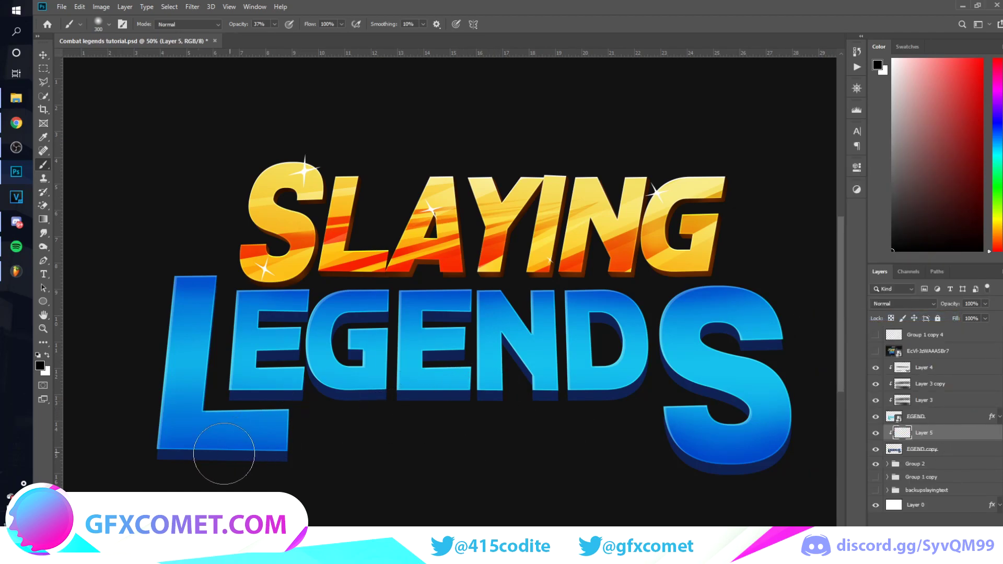
mouse_move(351, 389)
mouse_down()
mouse_move(364, 387)
mouse_move(262, 393)
mouse_up()
key(bracketleft)
key(bracketleft)
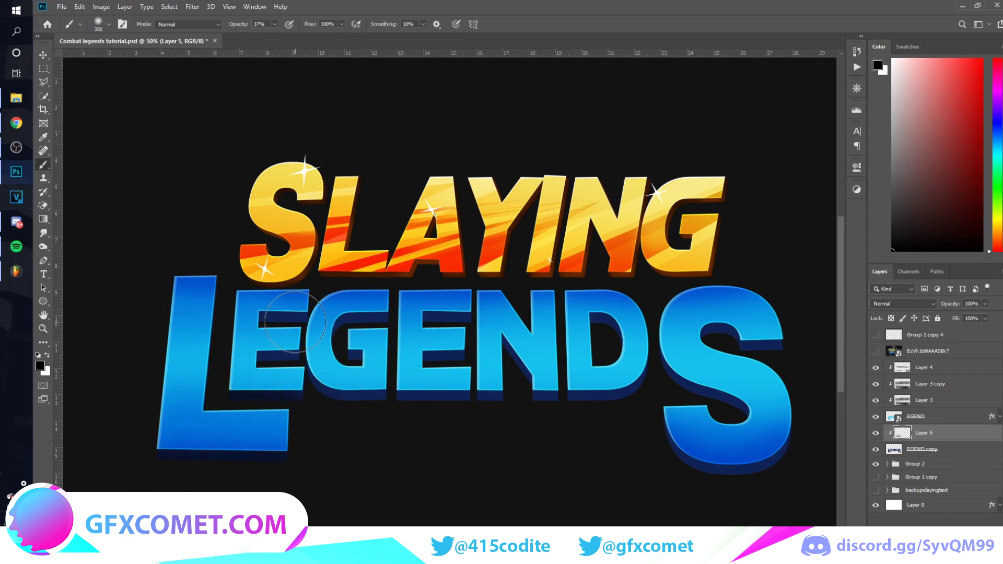
mouse_move(339, 317)
mouse_down()
mouse_move(379, 308)
mouse_move(358, 310)
mouse_up()
key(bracketleft)
key(bracketleft)
key(bracketleft)
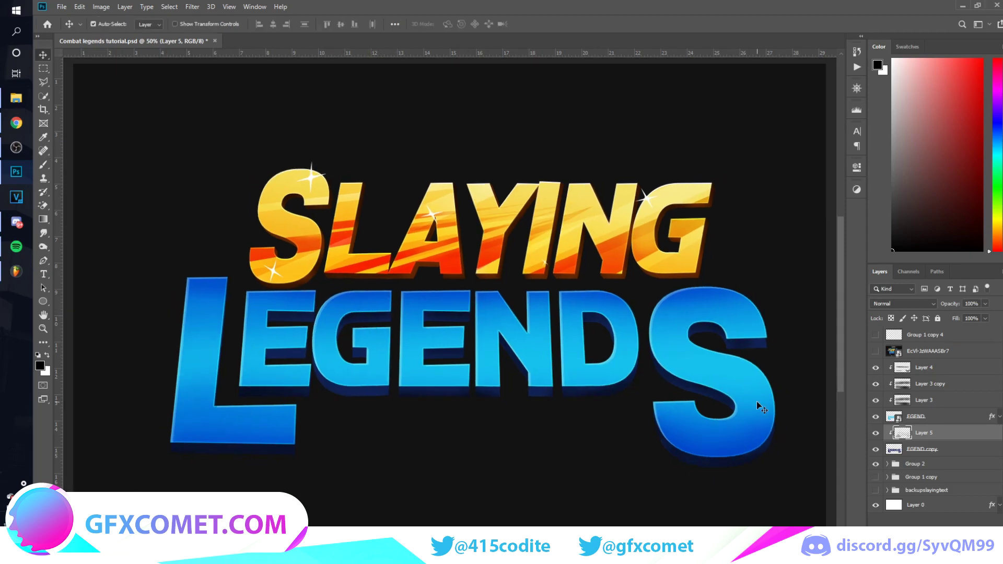
key(ctrl+minus)
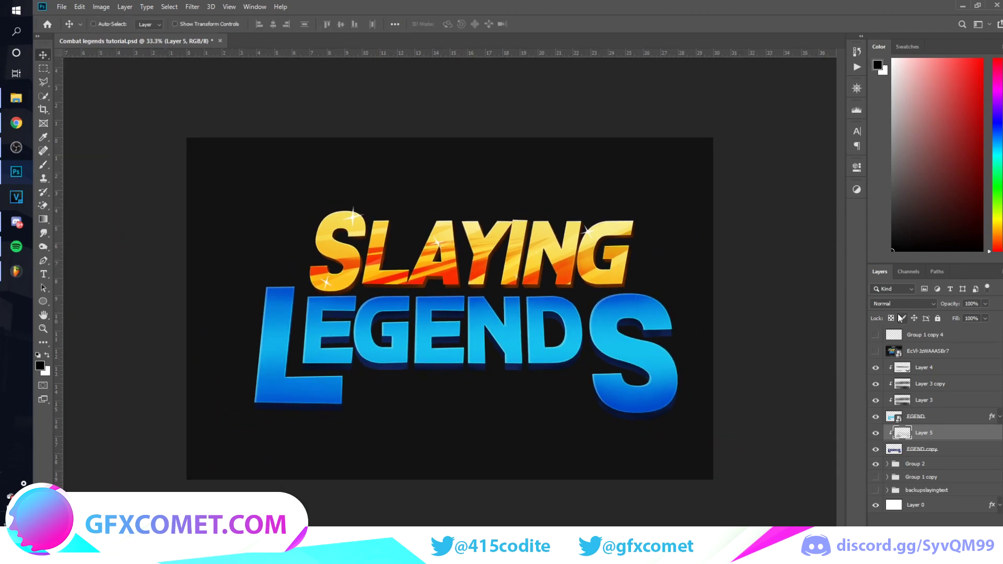
drag(942, 308, 762, 332)
Examine the streaks and reflections inside the reference's LEGENDS letters up close, with the reference hidden again at the end
click(876, 352)
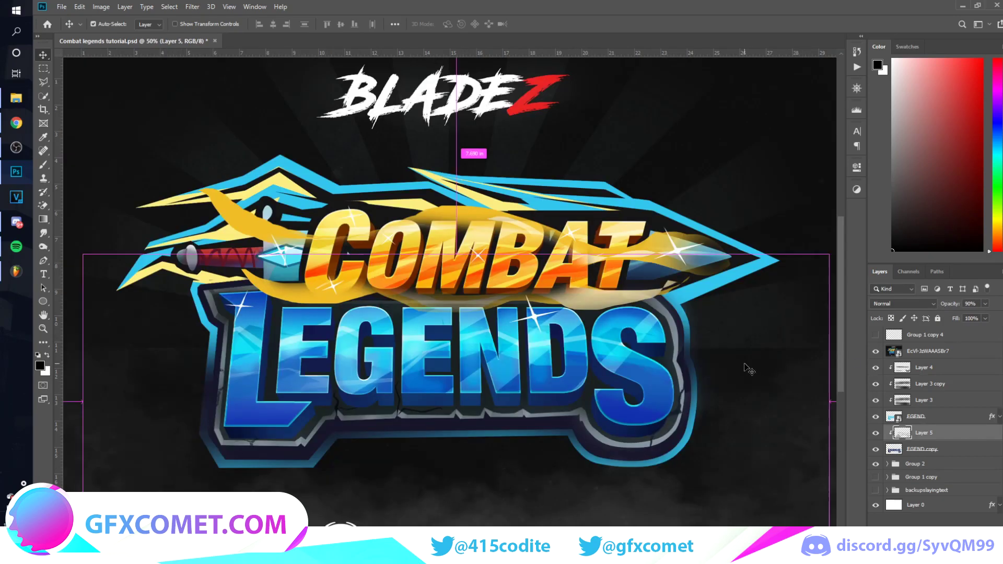
key(ctrl+plus)
key(ctrl+plus)
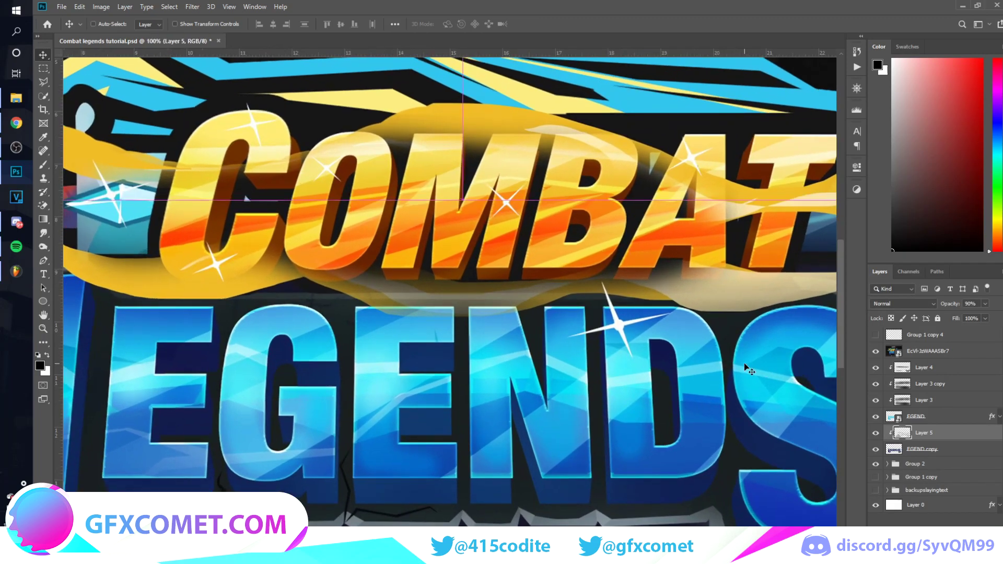
click(924, 357)
drag(464, 374, 523, 351)
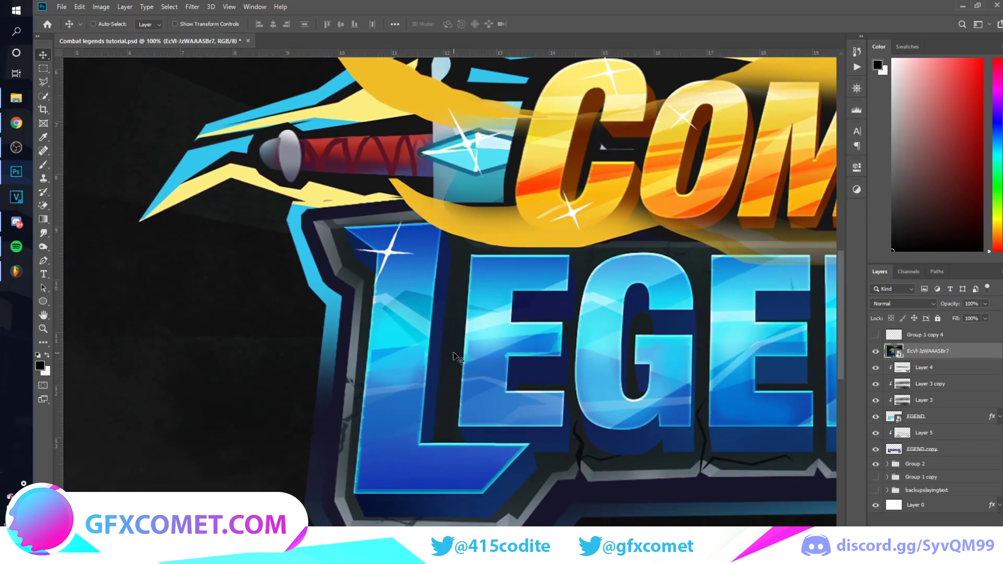
drag(592, 378, 486, 330)
drag(679, 330, 485, 381)
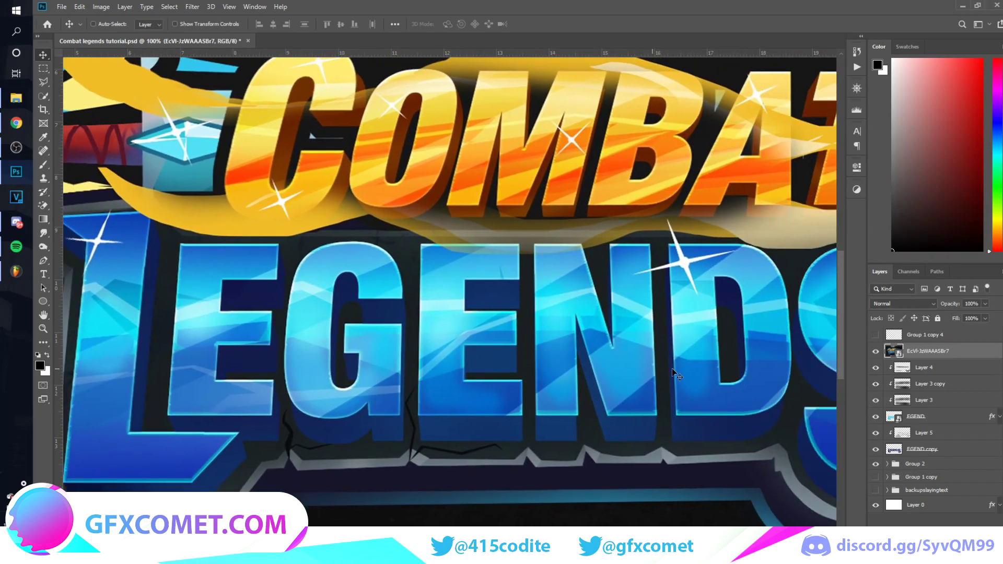
click(876, 352)
Draw a white zigzag streak shape with the Pen tool across the LEGENDS lettering, clipped to the letters, and check it against the reference
click(901, 423)
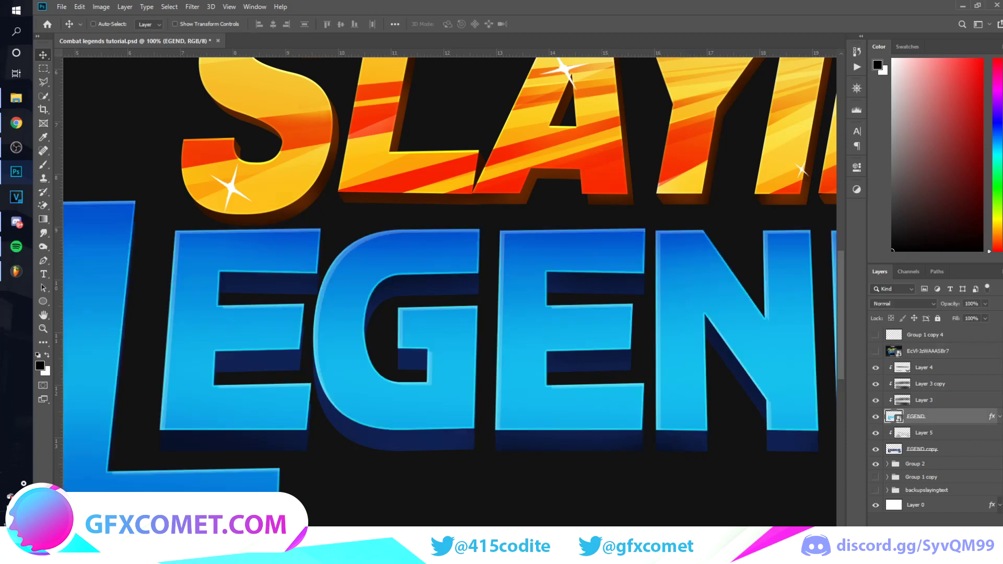
key(ctrl+shift+alt+n)
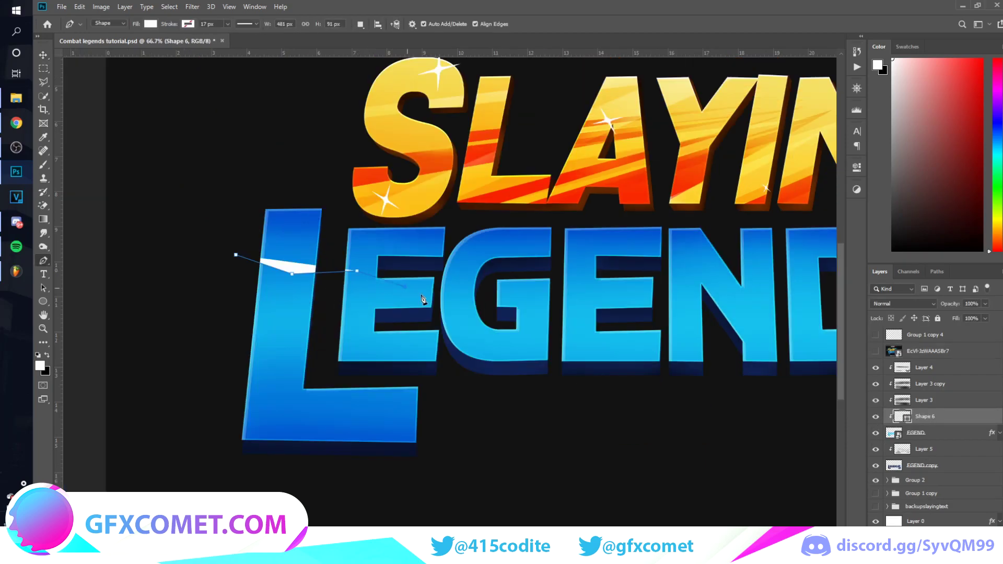
click(483, 305)
click(534, 264)
click(671, 262)
click(743, 277)
click(771, 323)
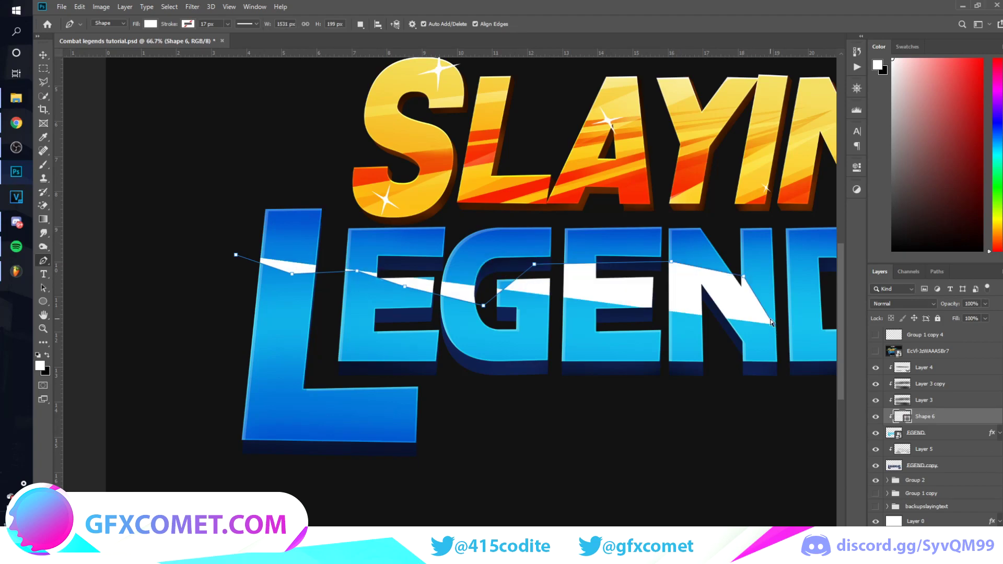
key(ctrl+minus)
click(762, 274)
click(817, 302)
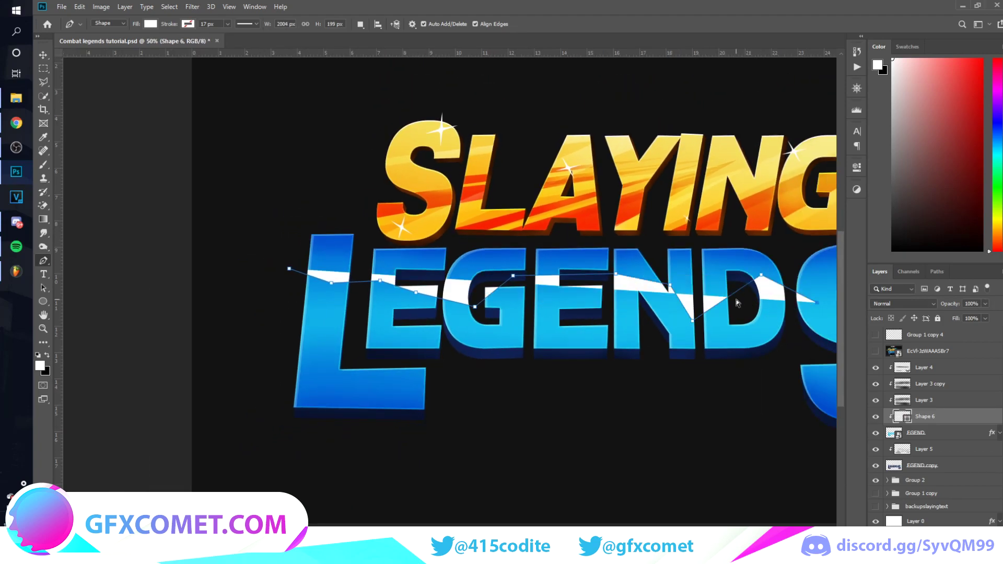
key(ctrl+minus)
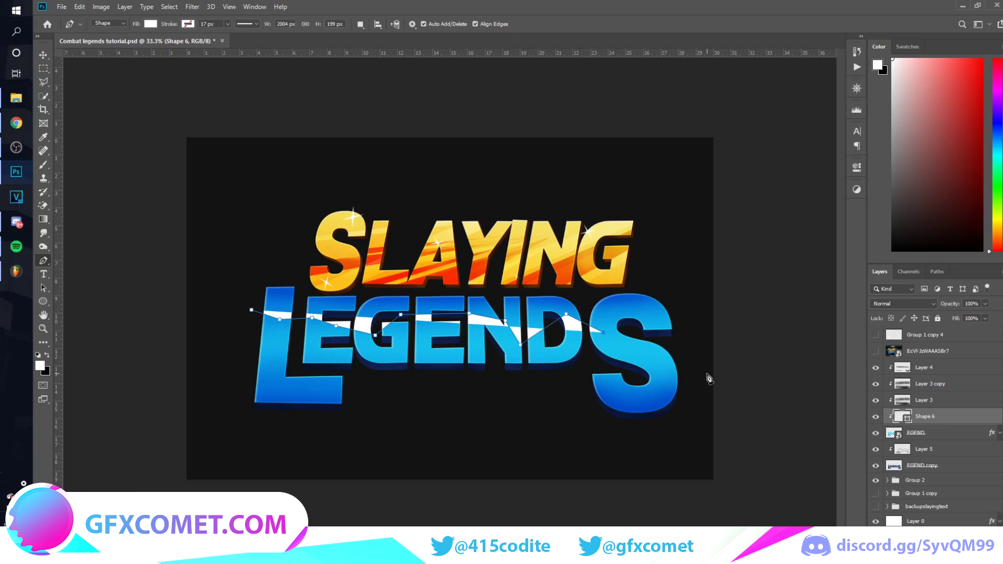
click(876, 352)
click(875, 351)
Try the Overlay blend mode on the zigzag streak and compare it with the reference
key(v)
key(ctrl+plus)
key(ctrl+plus)
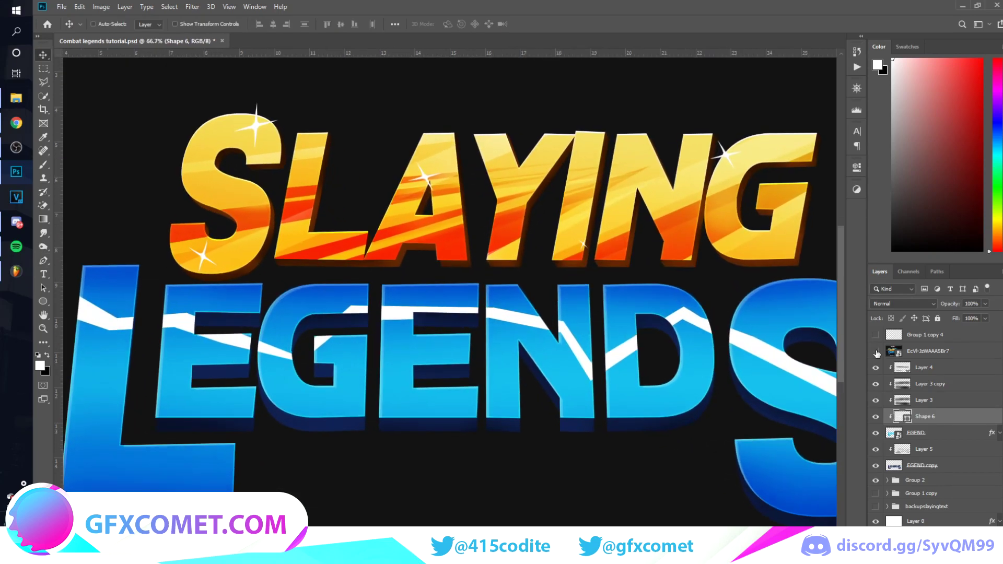
click(896, 305)
click(916, 353)
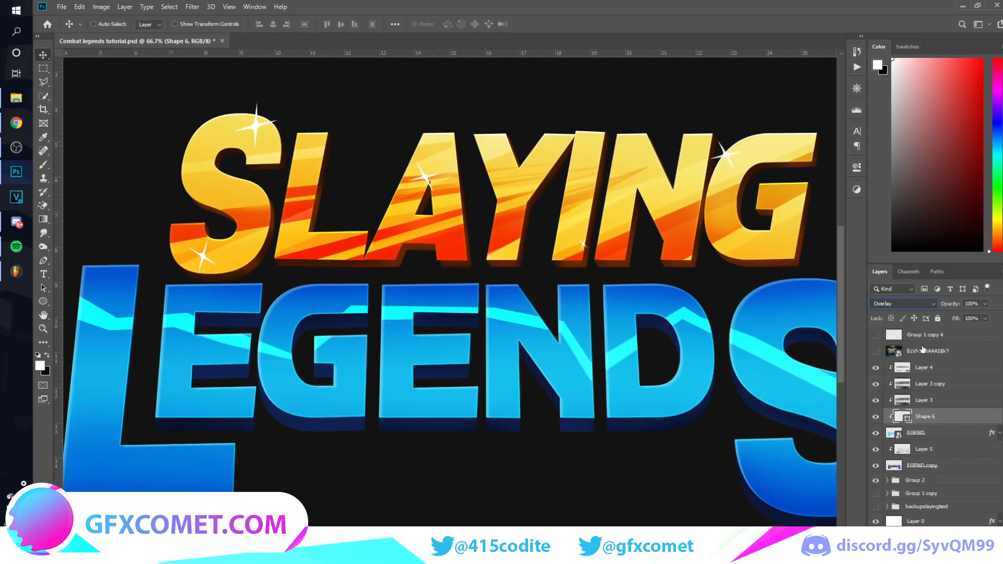
click(876, 351)
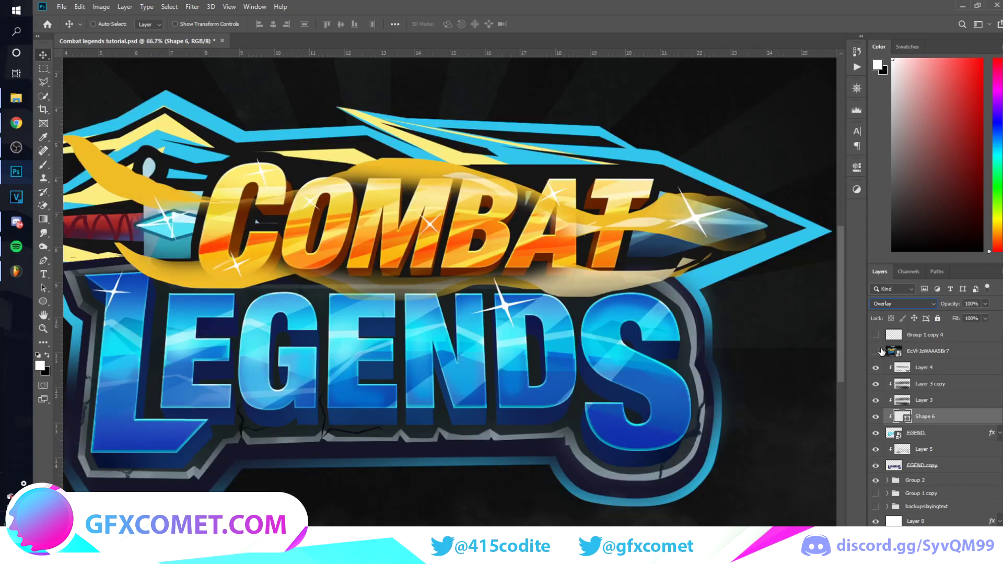
click(876, 351)
Return the zigzag streak to Normal blending, compare it with the reference, and set its opacity to 45%
click(897, 304)
click(889, 312)
drag(950, 304, 919, 311)
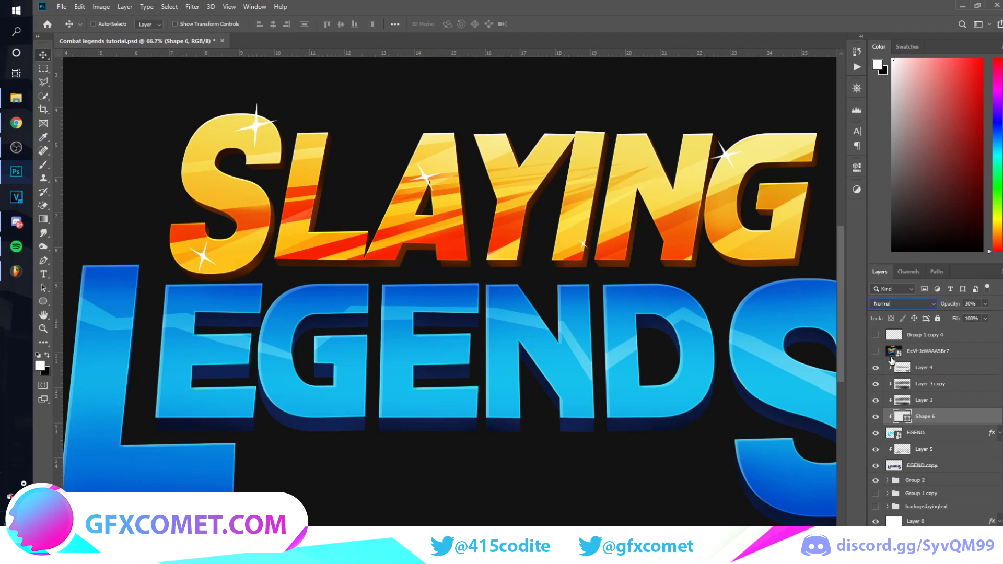
click(877, 352)
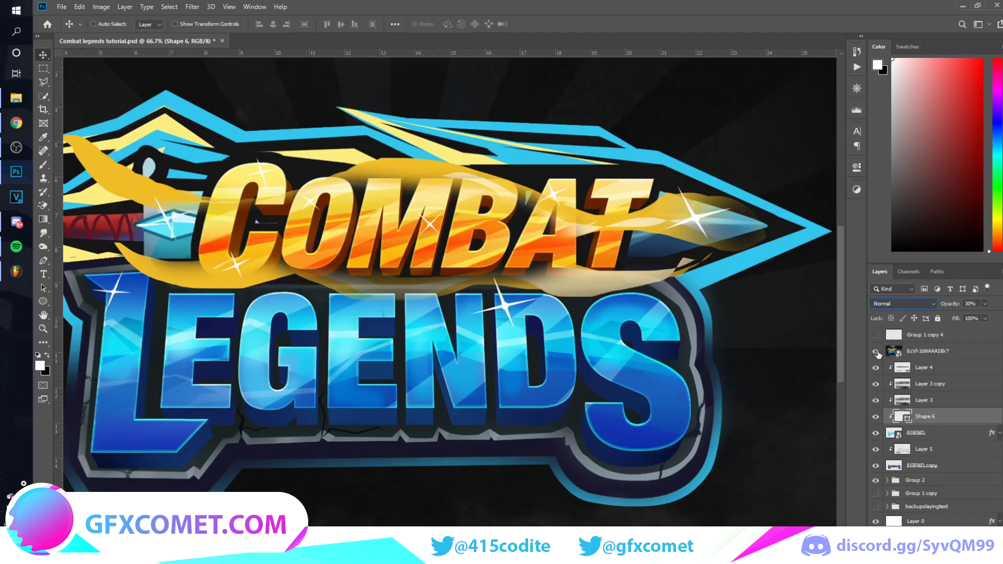
click(876, 352)
key(ctrl+minus)
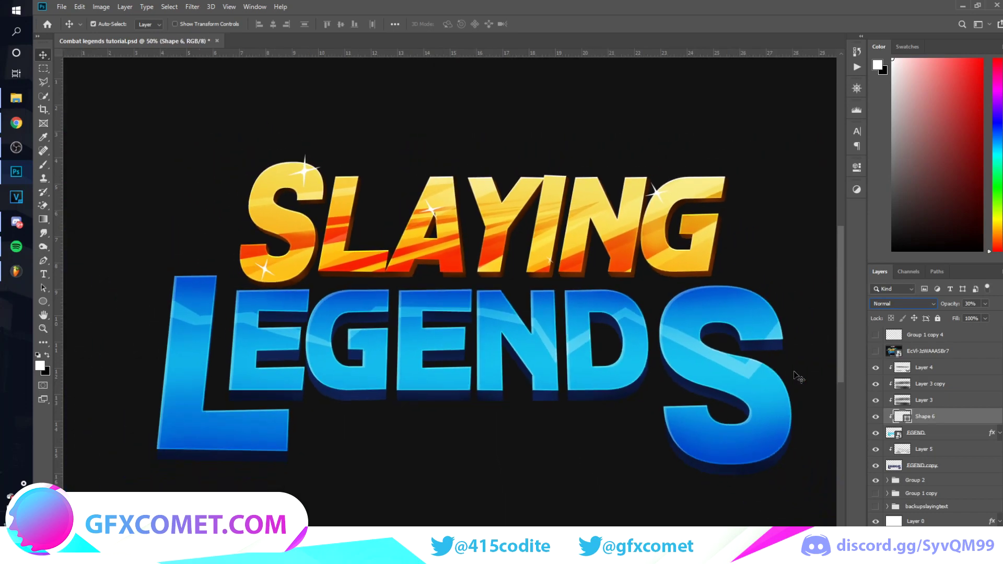
text(45)
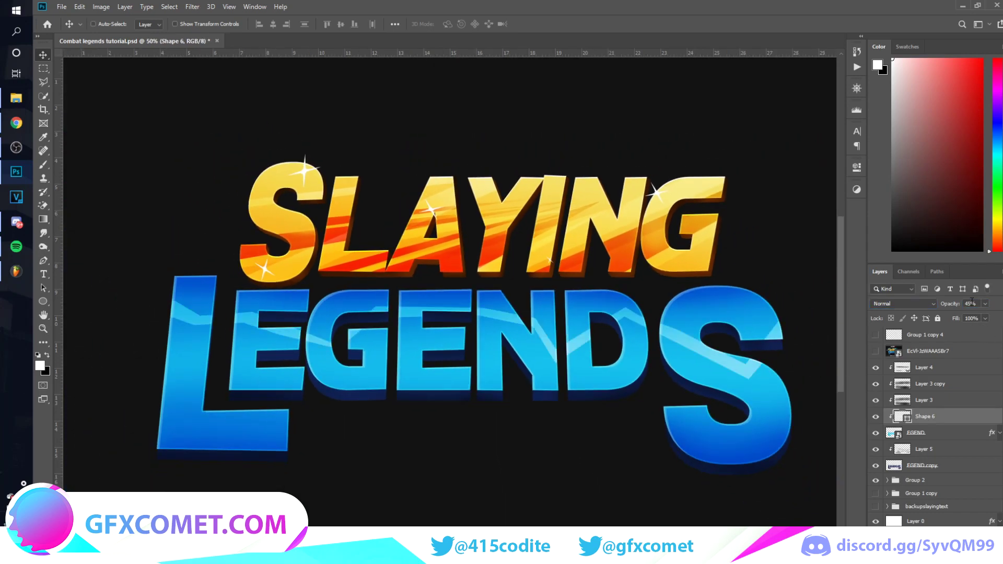
Adjust the zigzag streak's placement over the LEGENDS letters with Free Transform
key(ctrl+t)
drag(490, 294, 484, 309)
key(Return)
Duplicate the zigzag streak, transform the copy lower across the LEGENDS letters, and check it against the reference
drag(557, 326, 551, 396)
key(ctrl+t)
drag(596, 329, 555, 291)
key(Return)
drag(675, 363, 792, 472)
click(875, 352)
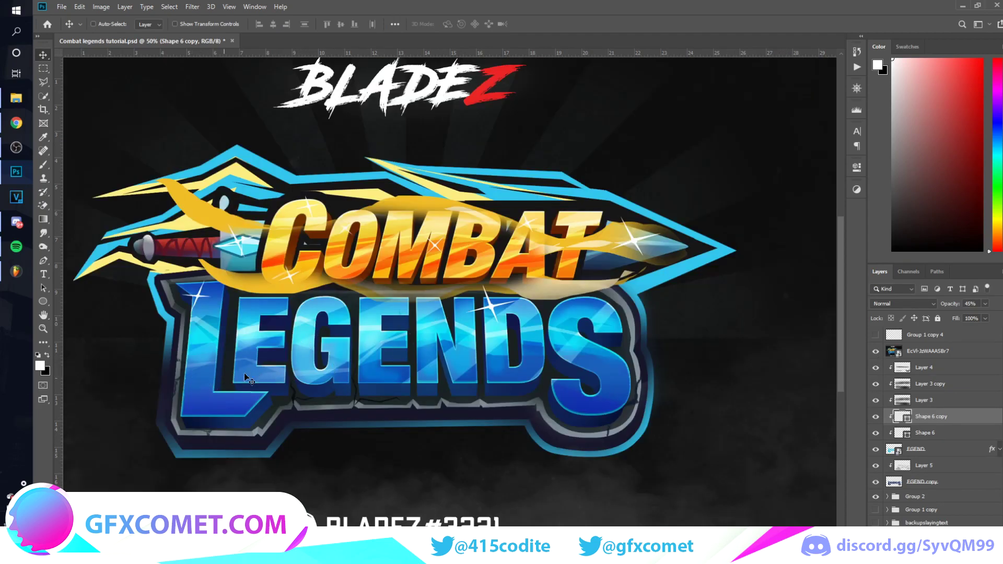
click(876, 351)
Move and rotate the streak copy so it rises from the L's foot through the G and second E, and save the document
drag(693, 430, 444, 293)
key(ctrl+t)
drag(589, 241, 538, 307)
key(Return)
key(ctrl+s)
Set the opacity of both zigzag streak layers to 30% and compare them with the reference
key(ctrl)
ctrl+click(945, 436)
drag(952, 304, 947, 308)
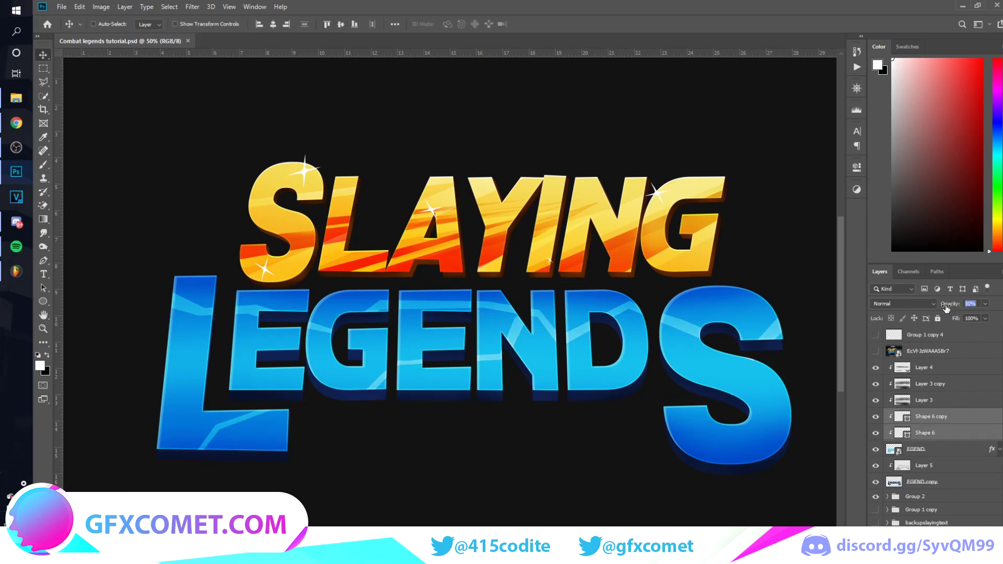
click(876, 351)
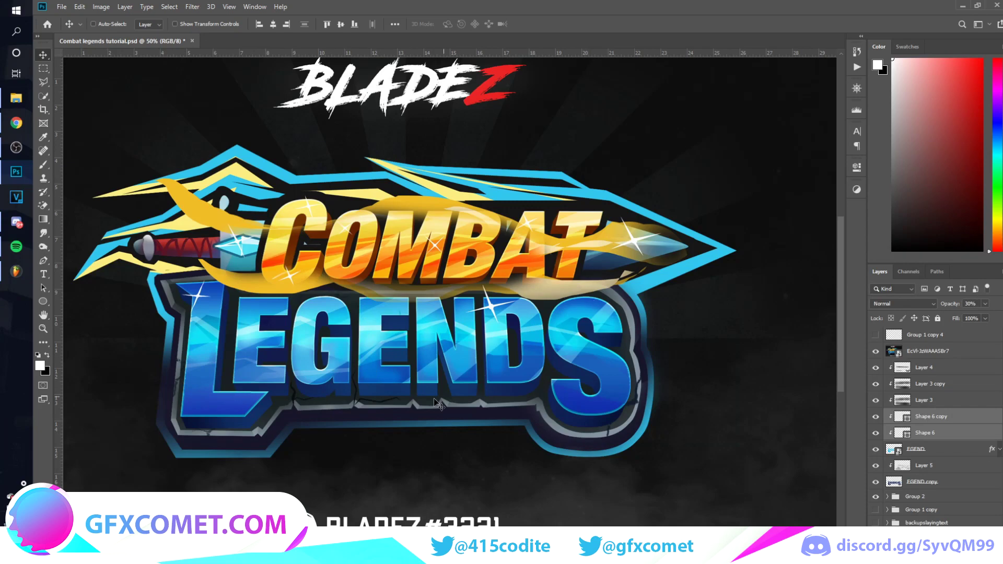
click(877, 352)
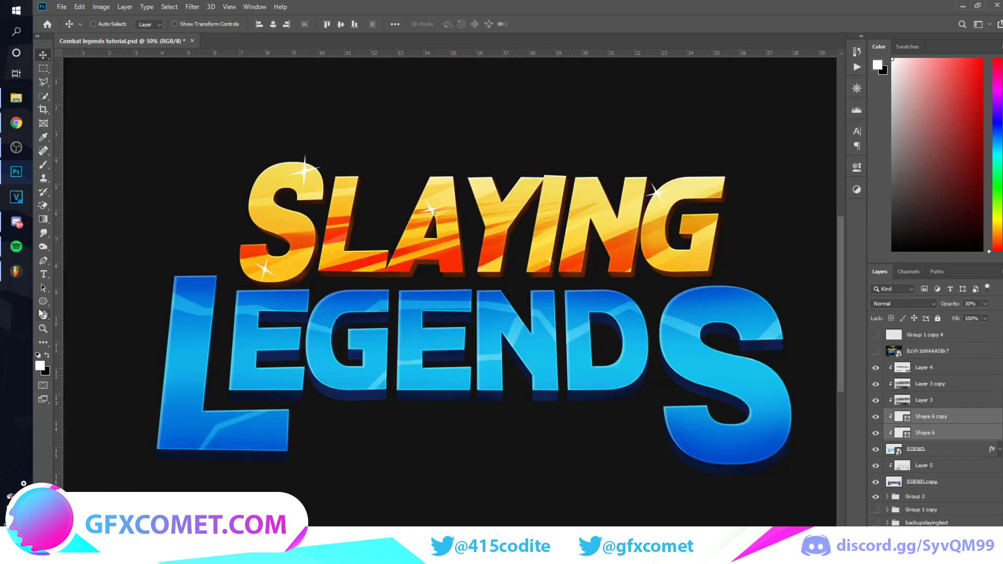
Draw a white rectangle about 2638 by 183 px across the LEGENDS lettering and check the reference's diagonal bands
right_click(43, 303)
click(84, 302)
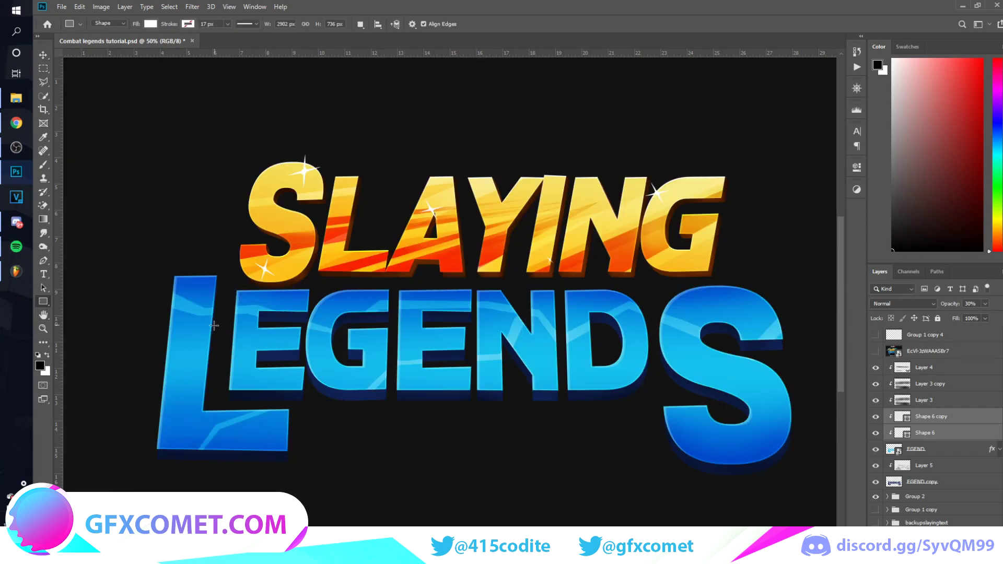
drag(125, 338, 819, 389)
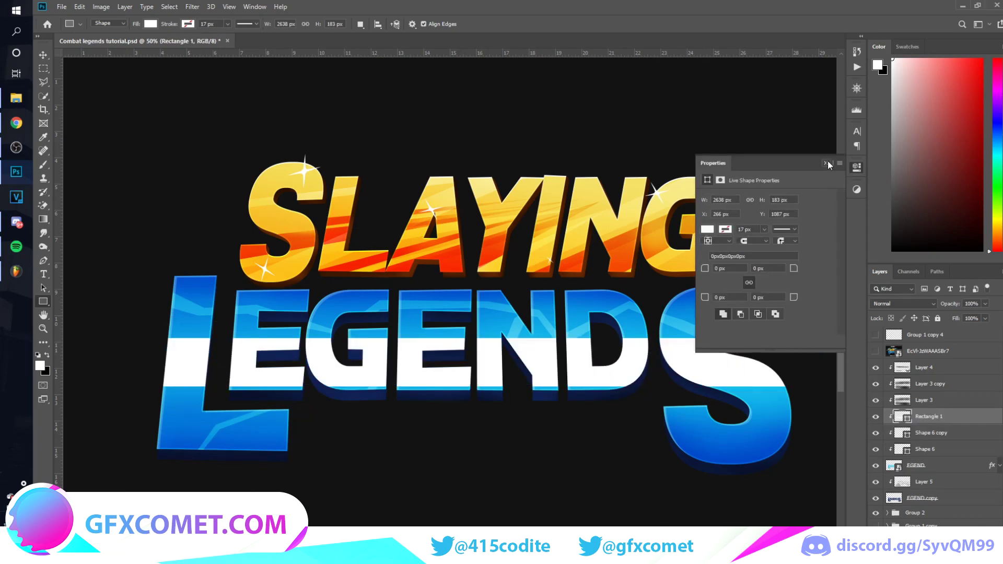
key(v)
click(876, 351)
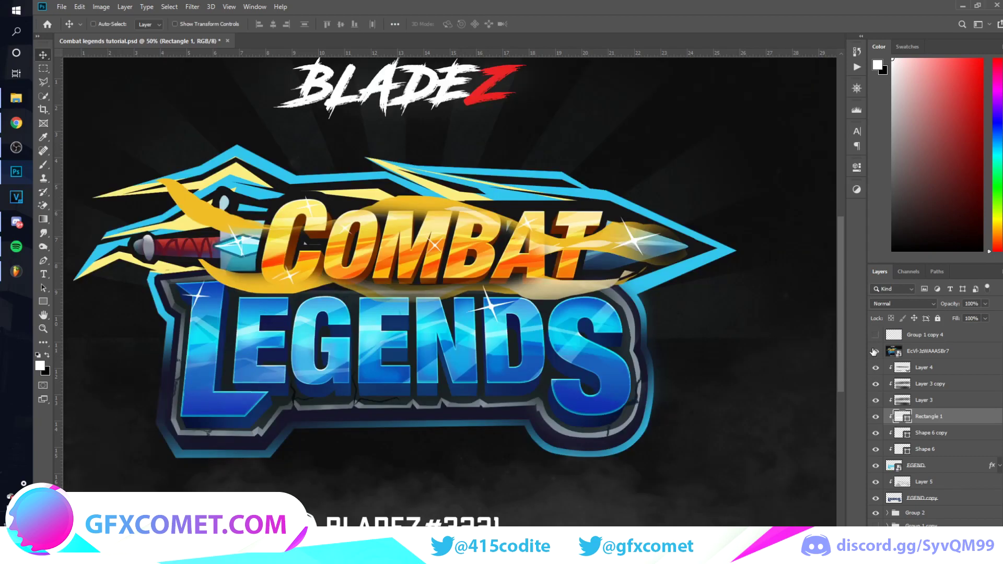
click(872, 352)
Rotate the white rectangle into a diagonal band across the second E, N and D, and set its opacity to 35%
key(ctrl+t)
drag(533, 403, 652, 355)
key(Return)
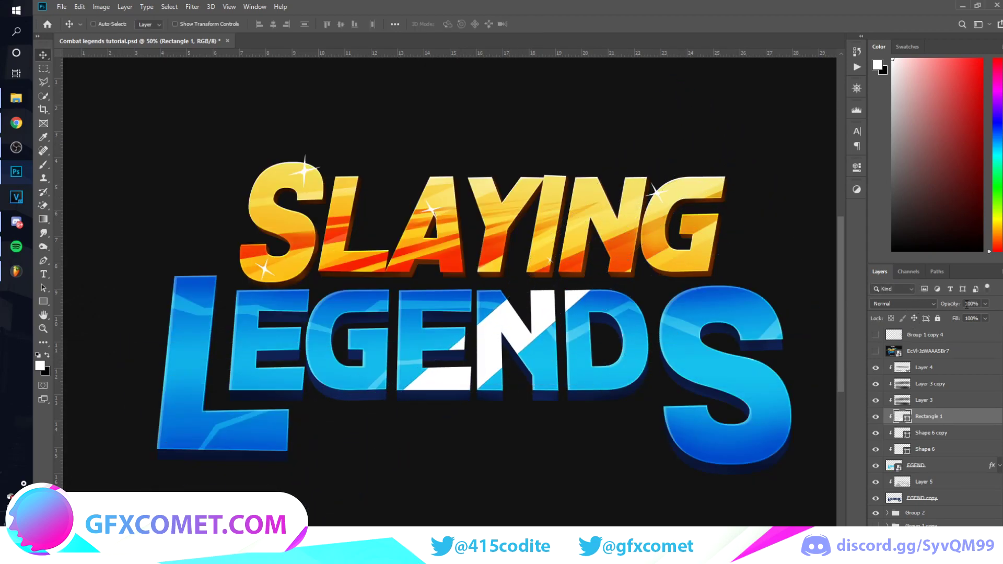
text(35)
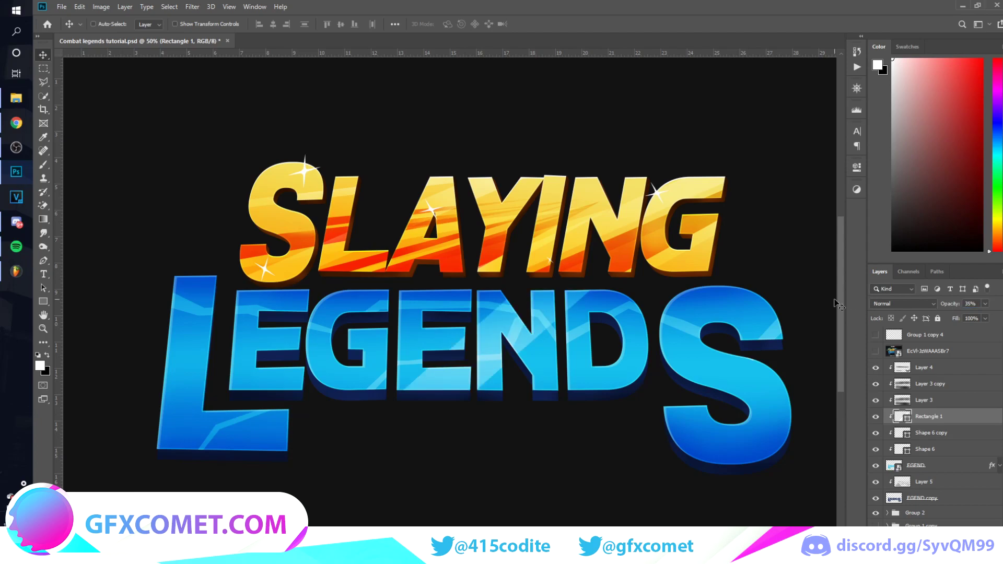
Refine the diagonal band's tilt with Free Transform and compare it with the reference
key(ctrl+t)
drag(757, 331, 754, 305)
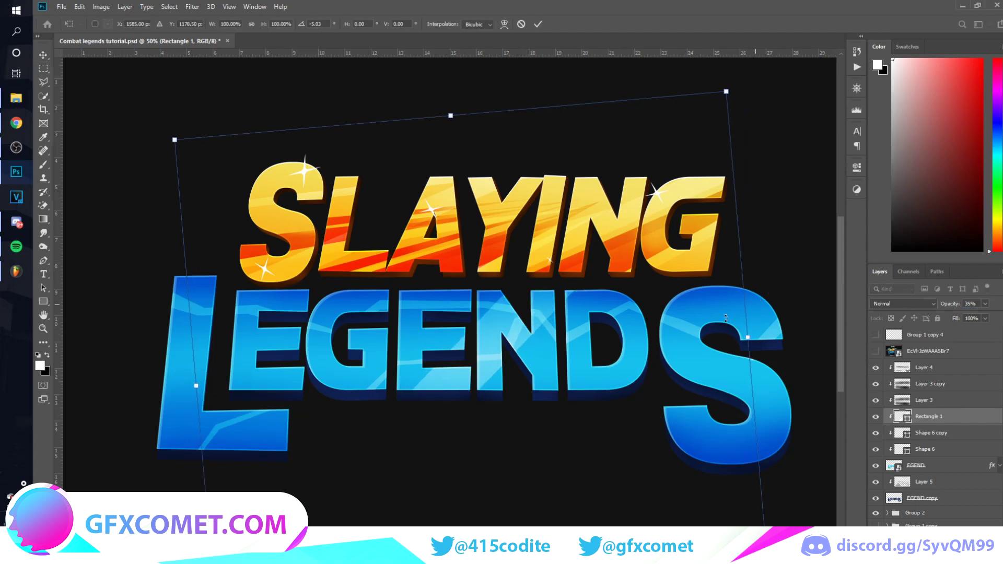
key(Return)
click(876, 352)
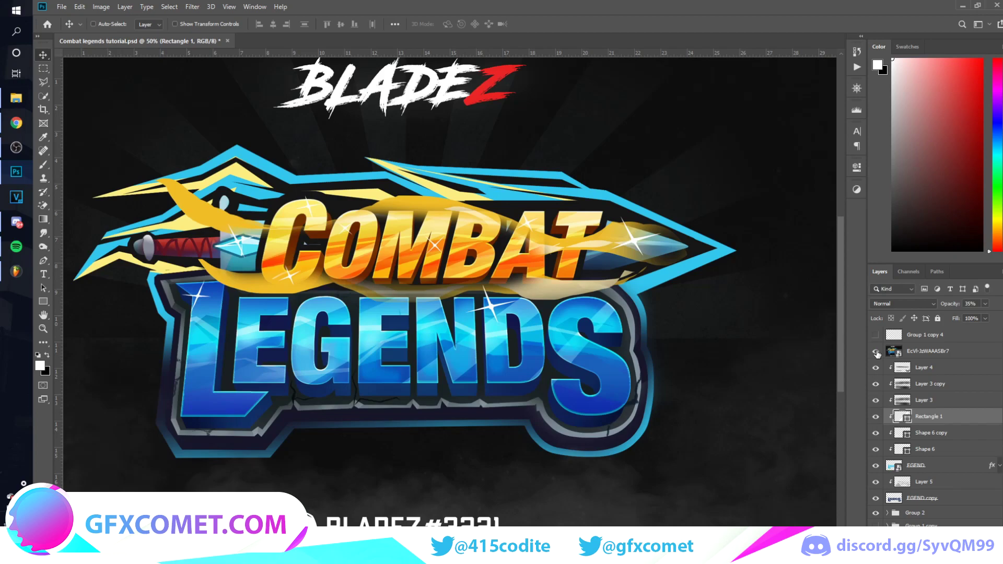
click(876, 352)
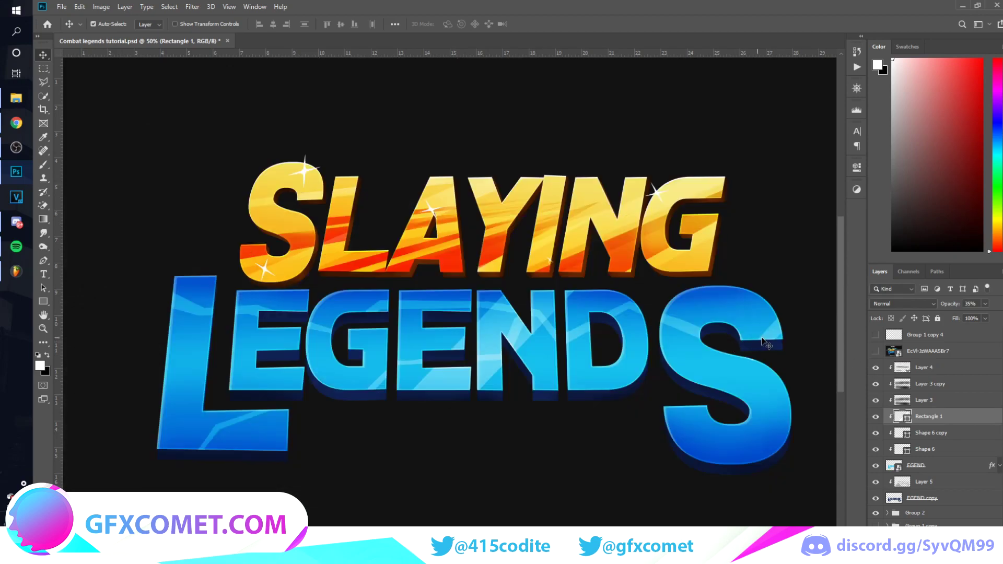
Readjust the diagonal band's angle and duplicate it into several bands across the other LEGENDS letters
key(ctrl+t)
drag(751, 325, 778, 341)
key(Return)
drag(557, 373, 387, 300)
key(ctrl+minus)
key(ctrl+plus)
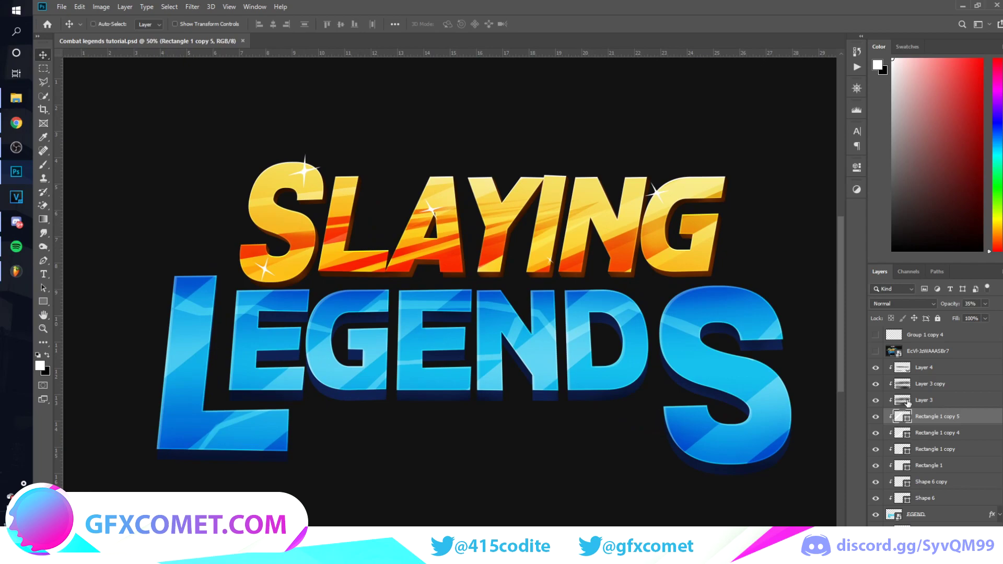
Check the reference's lettering reflections up close and add a new clipped layer above the diagonal bands for a Pen tool shape
click(876, 351)
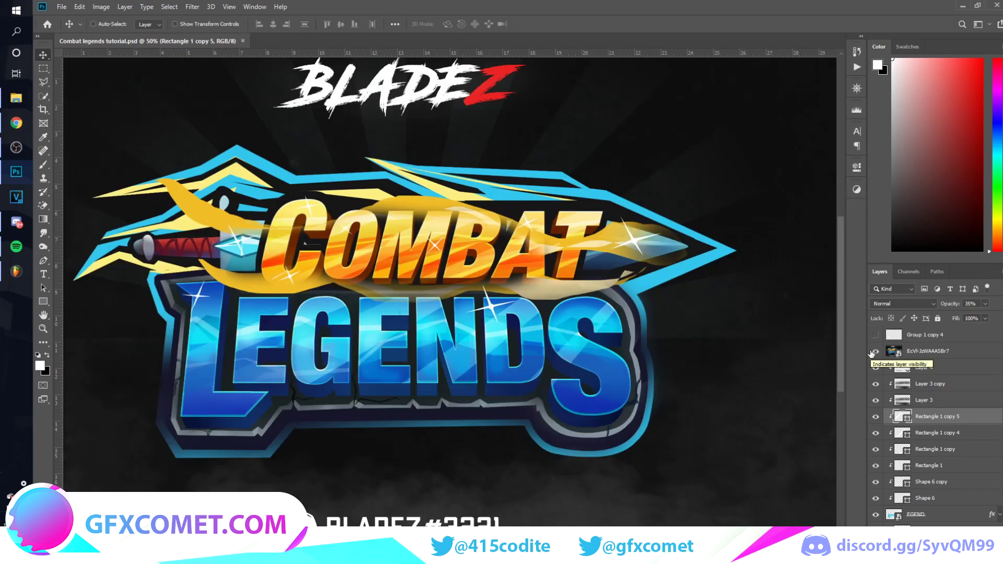
key(ctrl+plus)
key(ctrl+plus)
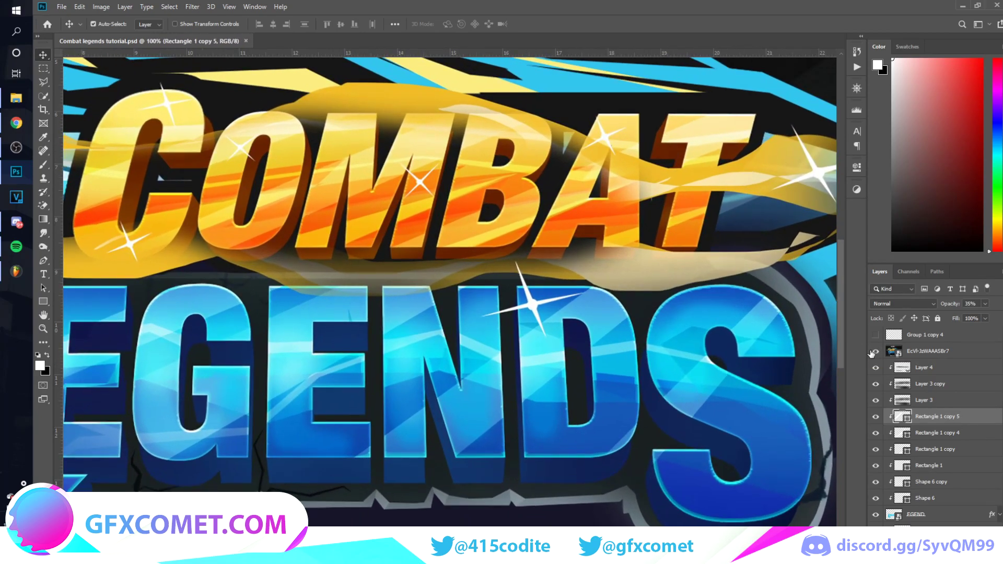
key(ctrl+minus)
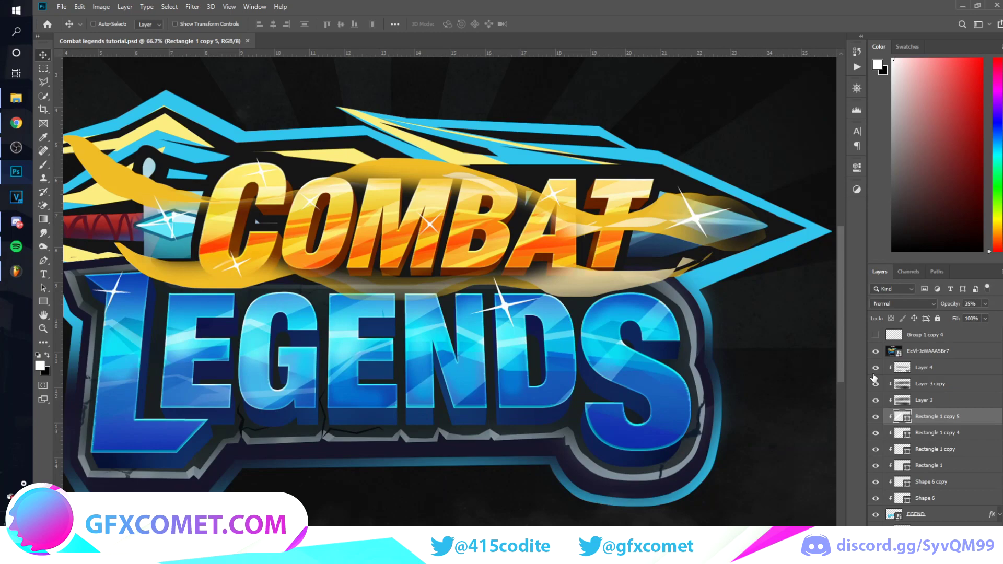
click(876, 353)
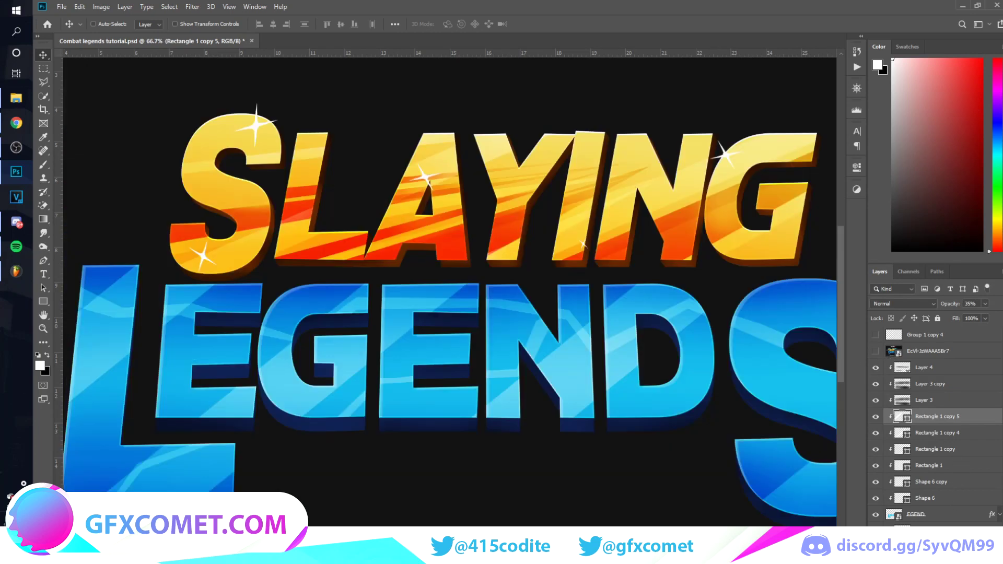
click(965, 555)
click(43, 261)
scroll(133, 325, left, 2)
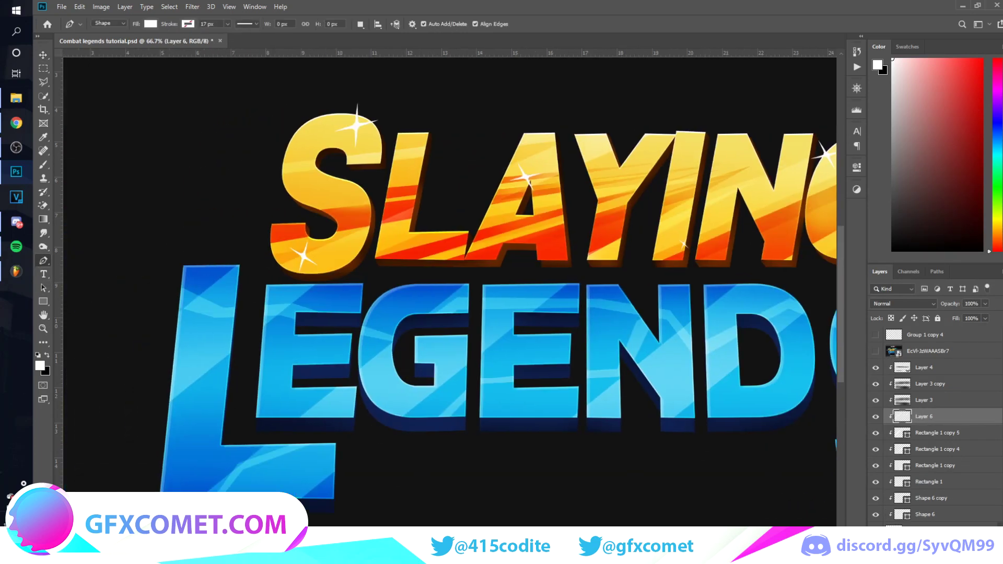